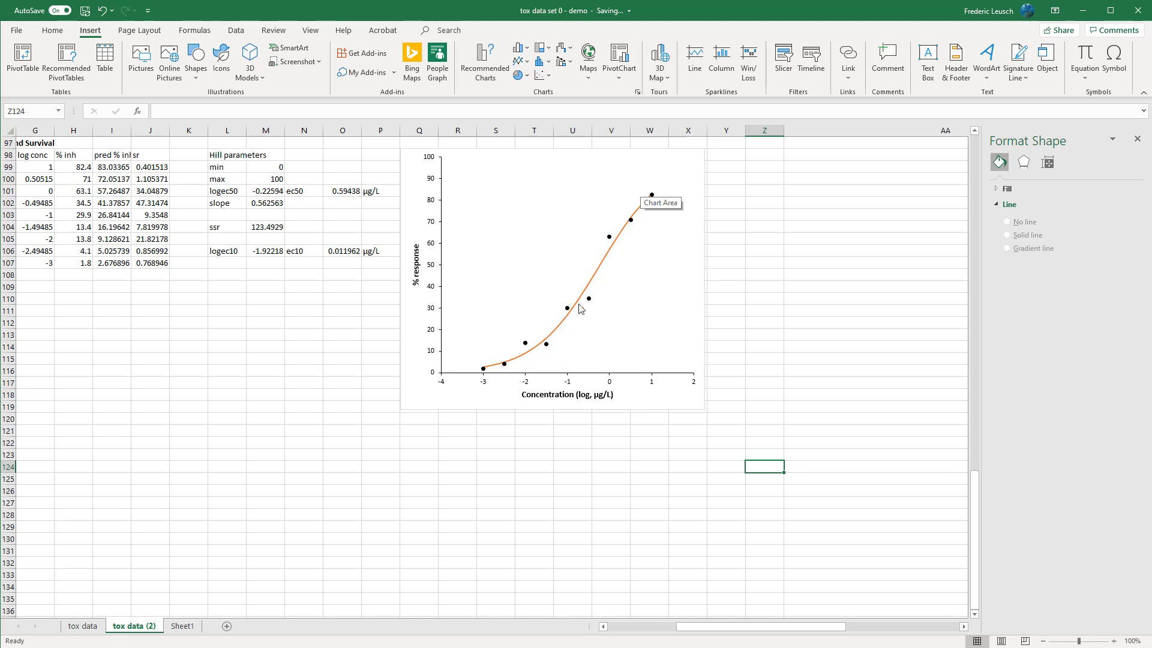
pyautogui.click(771, 262)
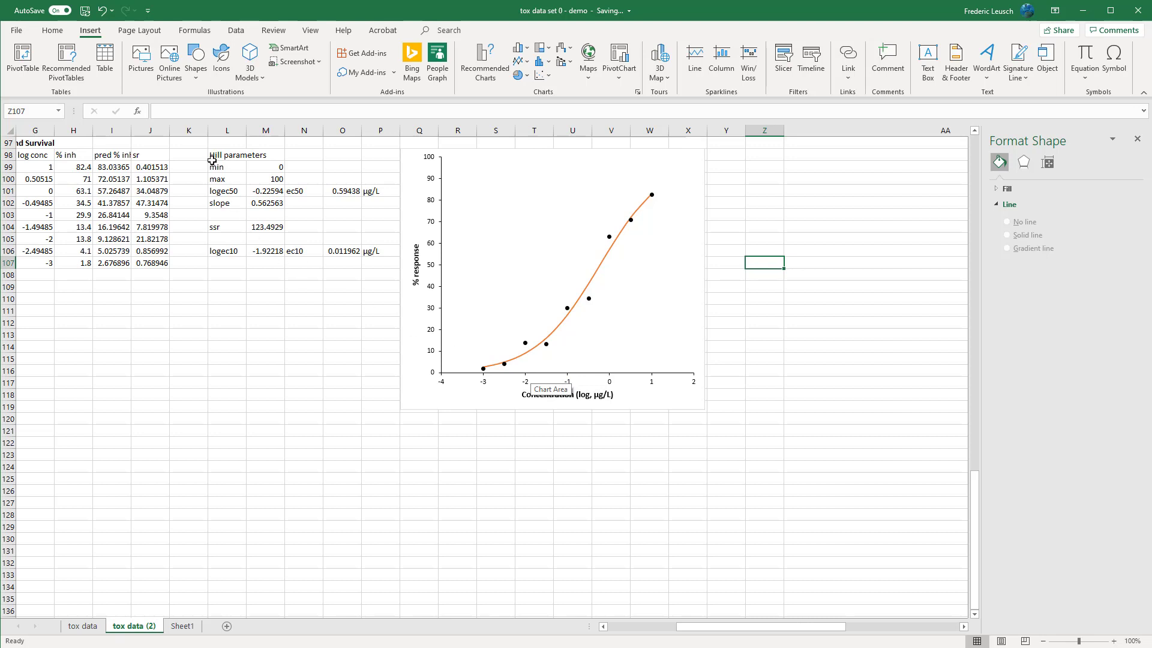
pyautogui.click(195, 60)
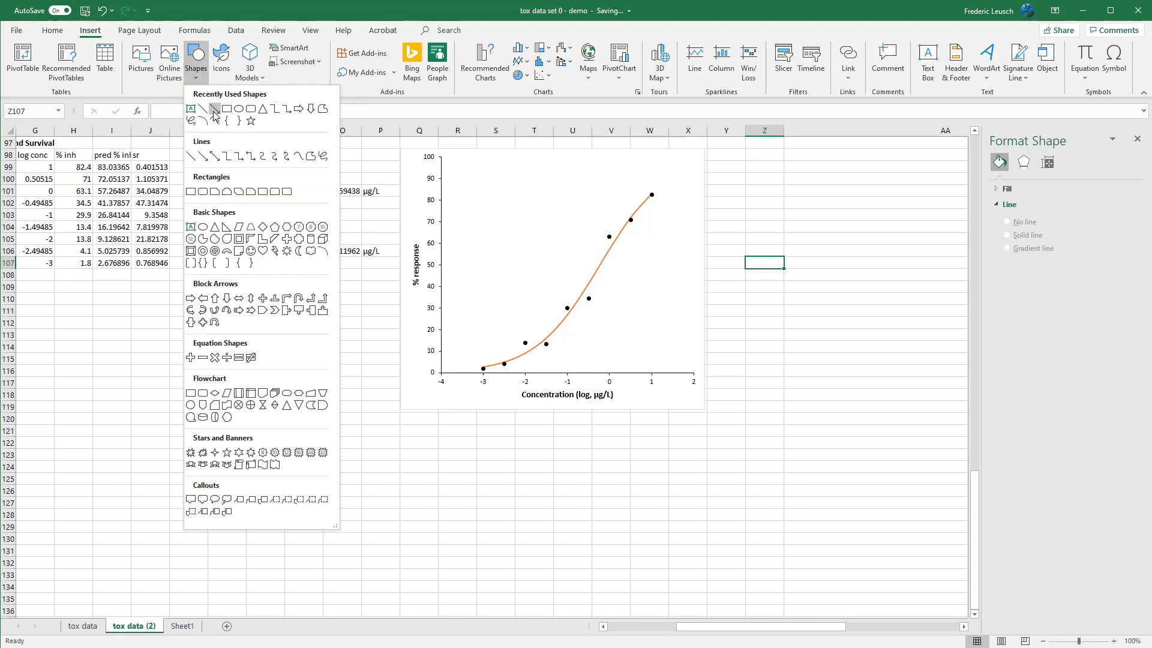
pyautogui.click(214, 110)
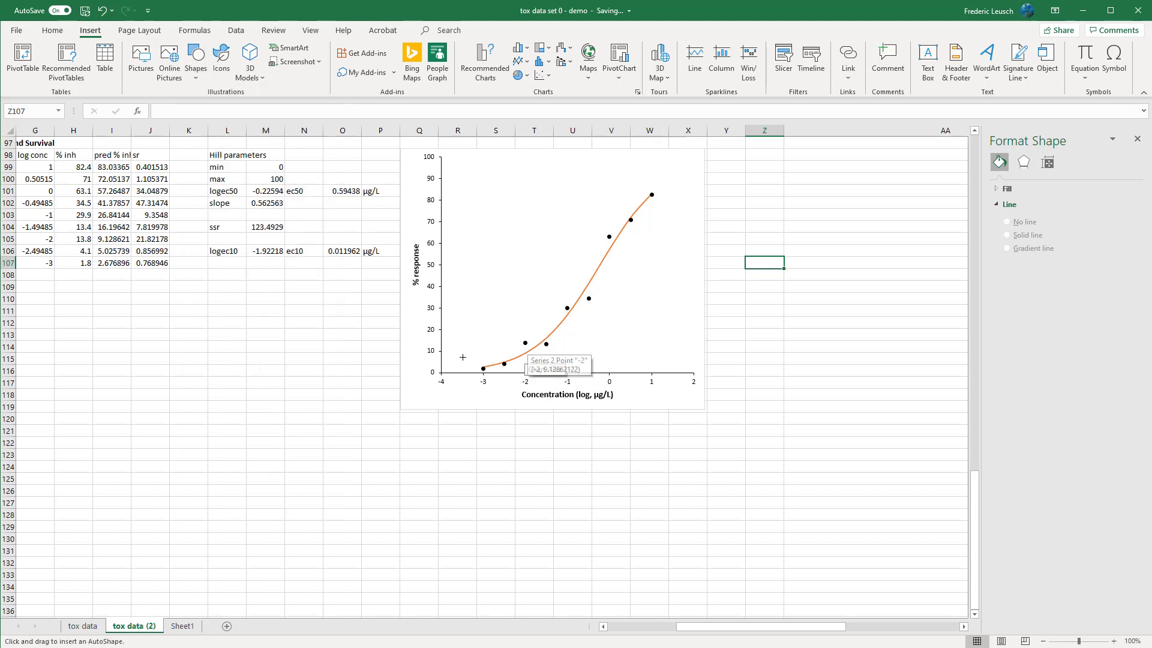
pyautogui.moveTo(441, 350); pyautogui.dragTo(533, 350)
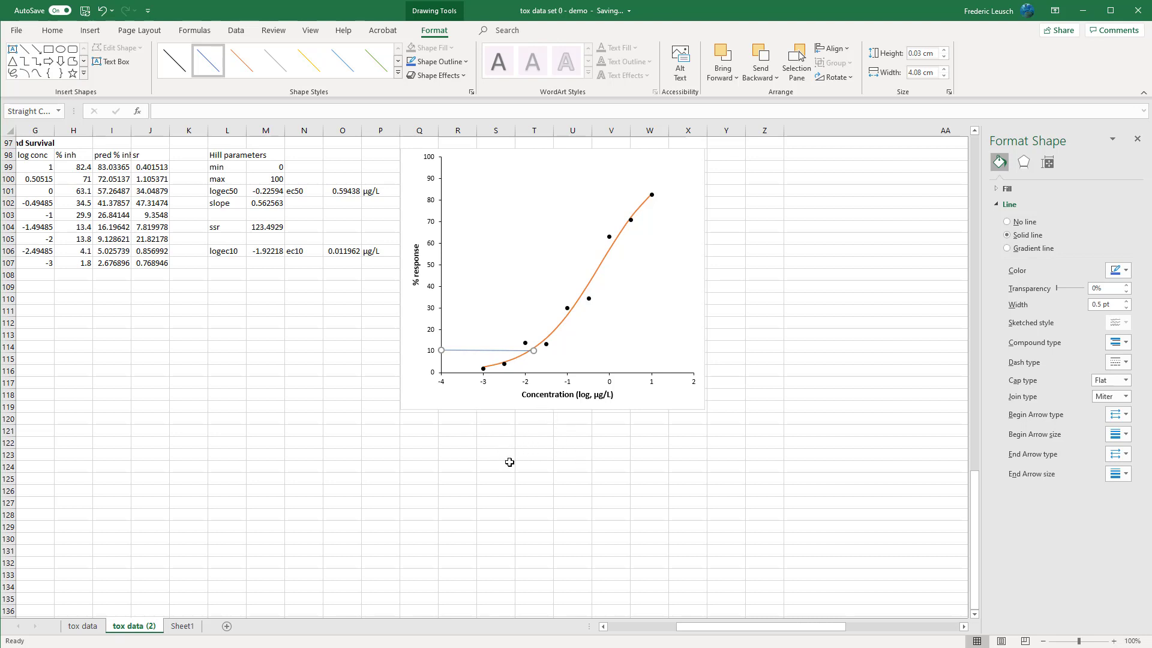
pyautogui.press('Delete')
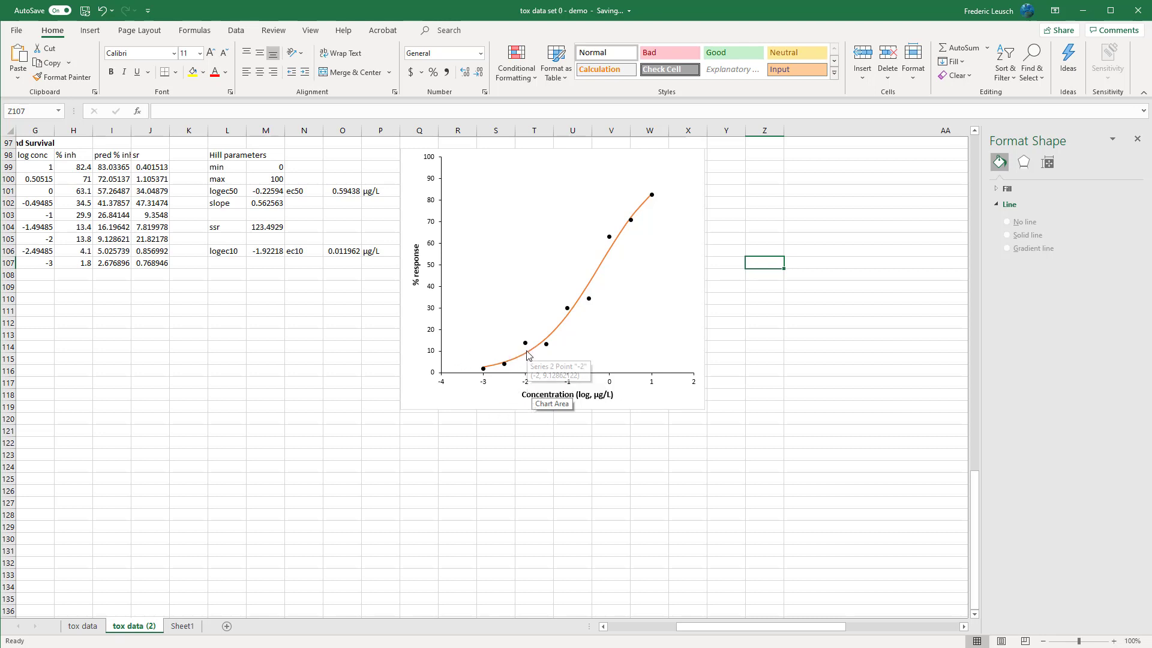
pyautogui.moveTo(527, 357)
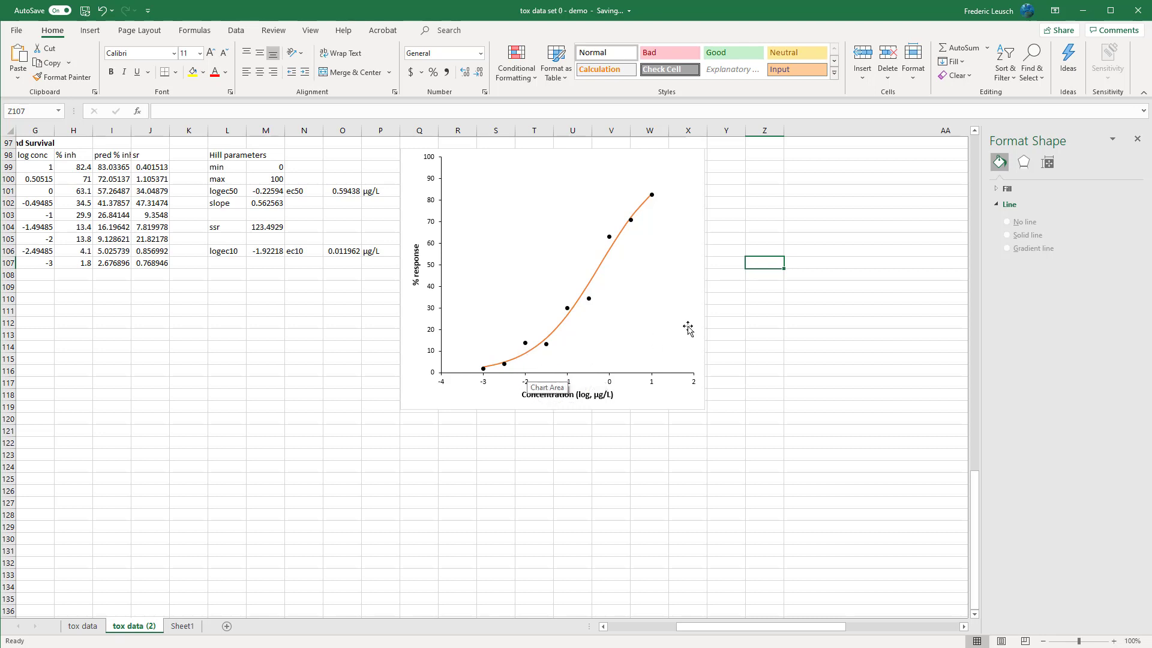
# Enter the column headings x in Y98 and y in Z98, beside the chart
pyautogui.click(736, 156)
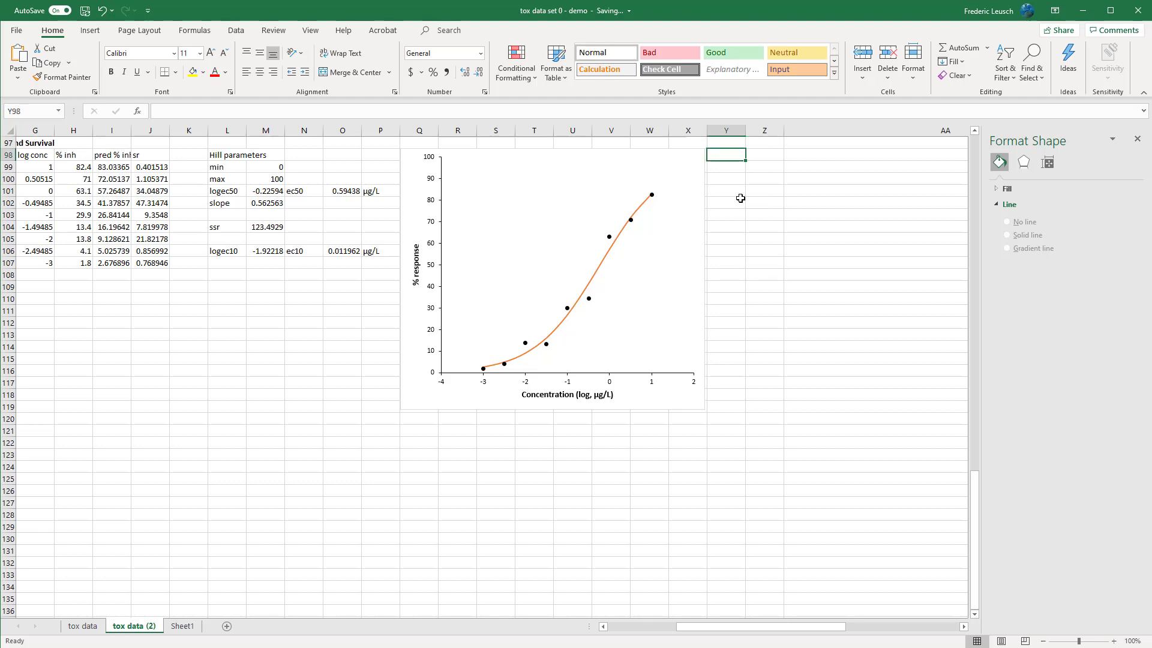
pyautogui.write('x')
pyautogui.press('Tab')
pyautogui.write('y')
pyautogui.press('Return')
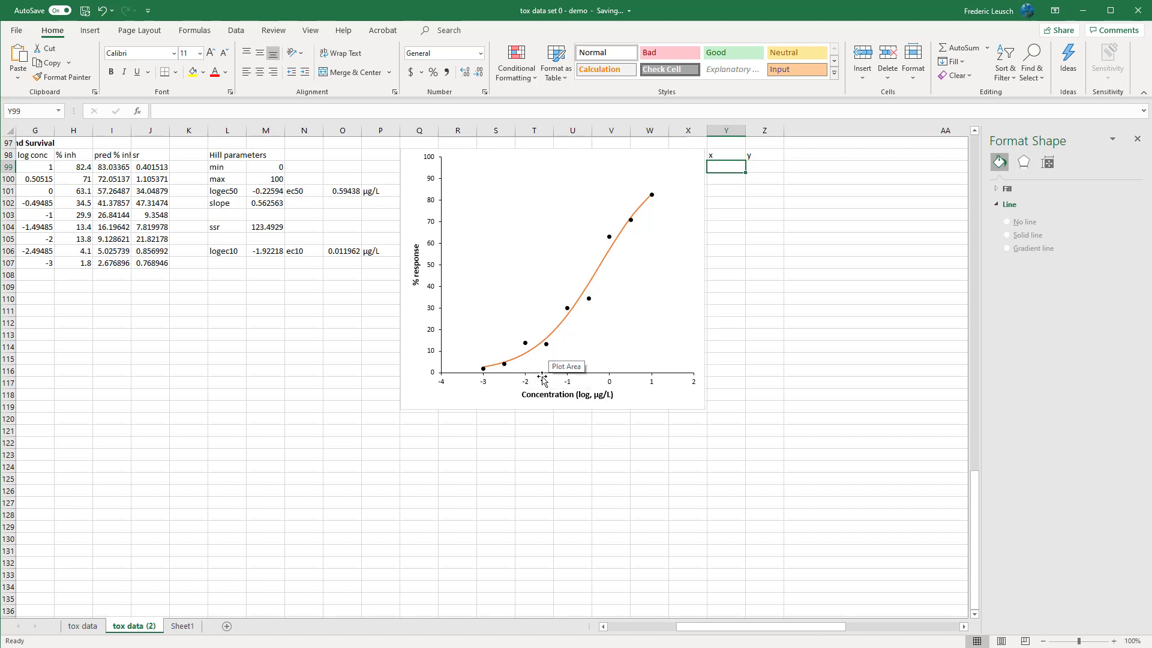
# Enter the first line point in row 99: link x in Y99 to logec10 with =M106 and set y in Z99 to 10
pyautogui.write('==')
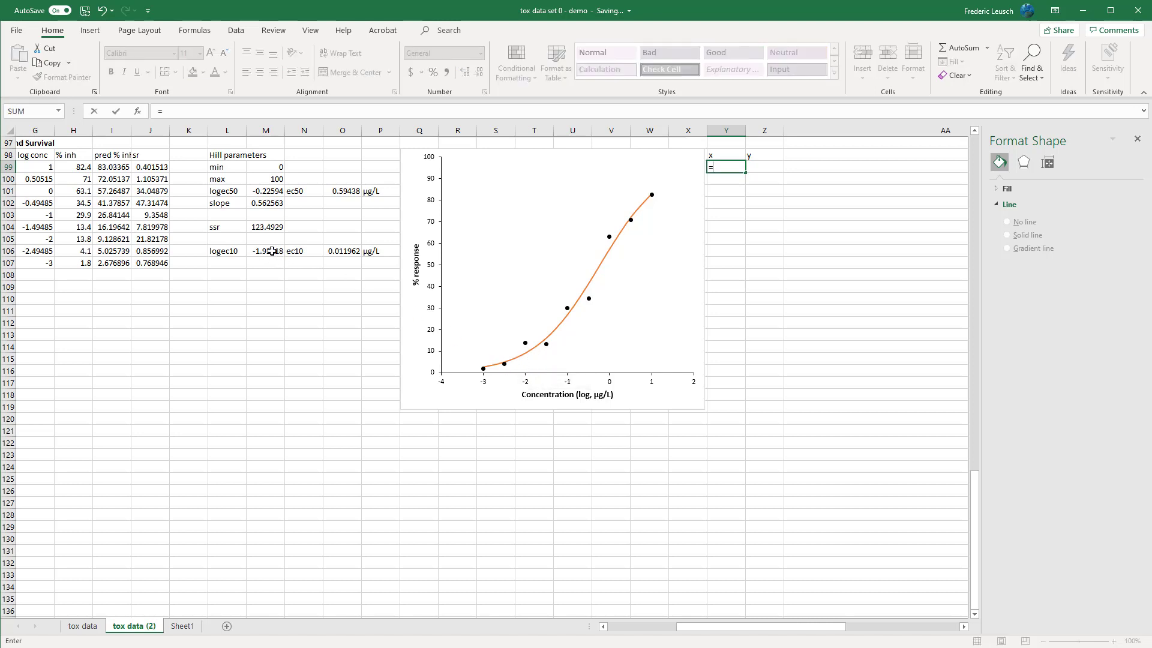
pyautogui.click(271, 251)
pyautogui.press('Return')
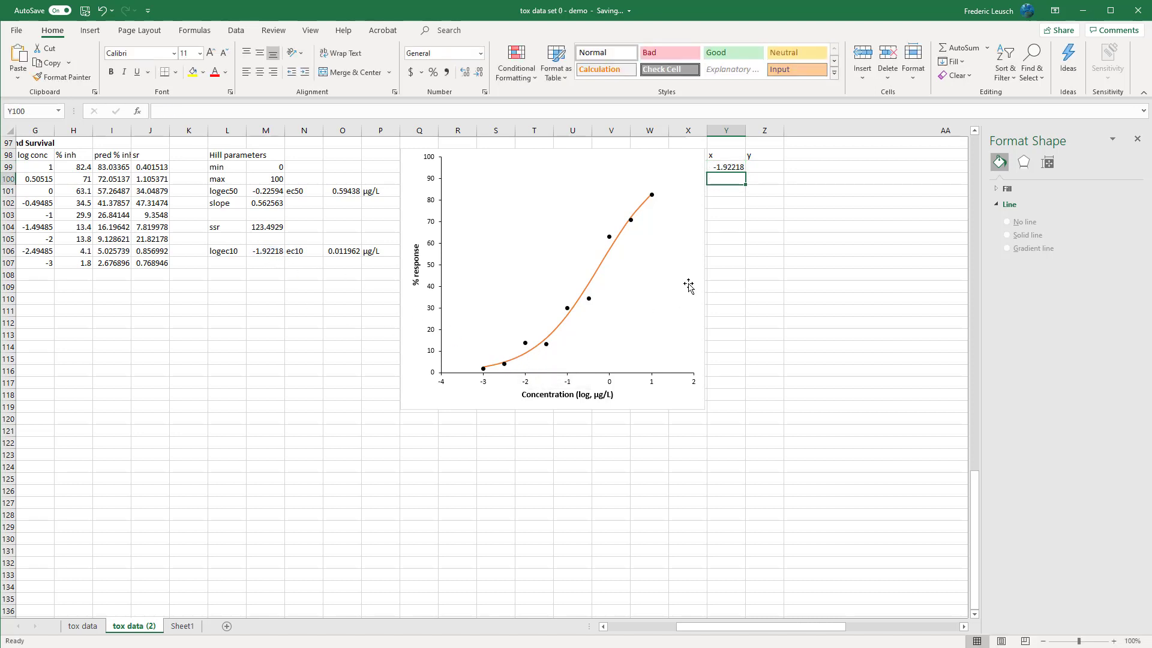
pyautogui.click(760, 168)
pyautogui.write('10')
pyautogui.press('Return')
# Enter the second line point in row 100: link x in Y100 to =M106 and set y in Z100 to 0
pyautogui.click(725, 179)
pyautogui.write('=')
pyautogui.click(265, 251)
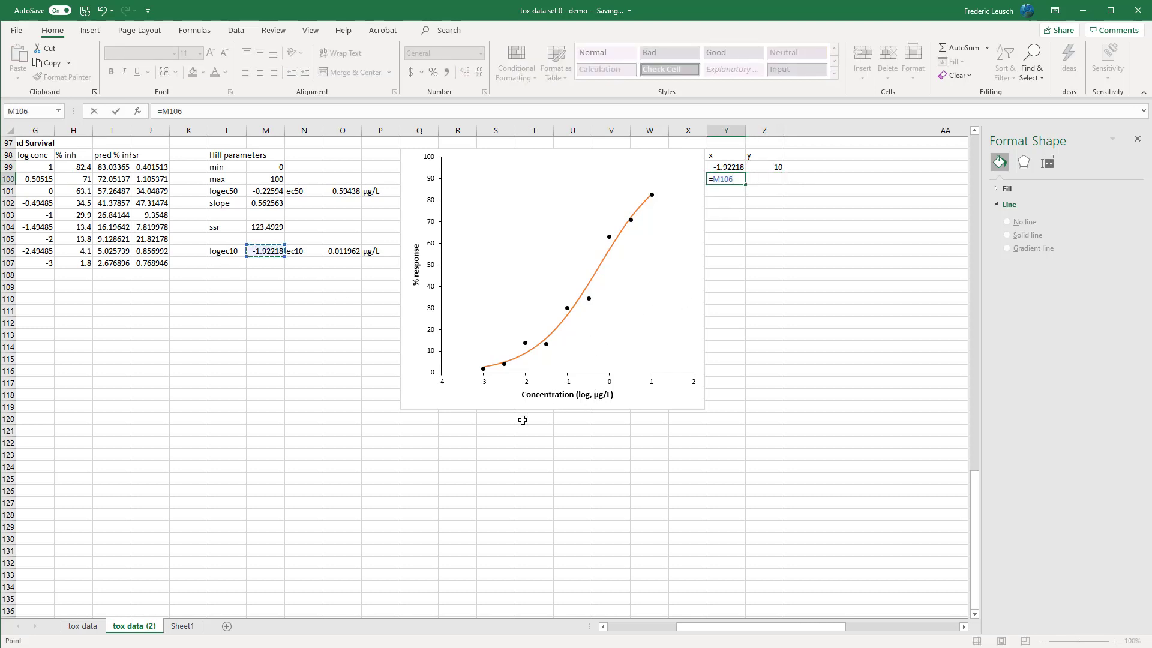
pyautogui.press('Return')
pyautogui.click(761, 180)
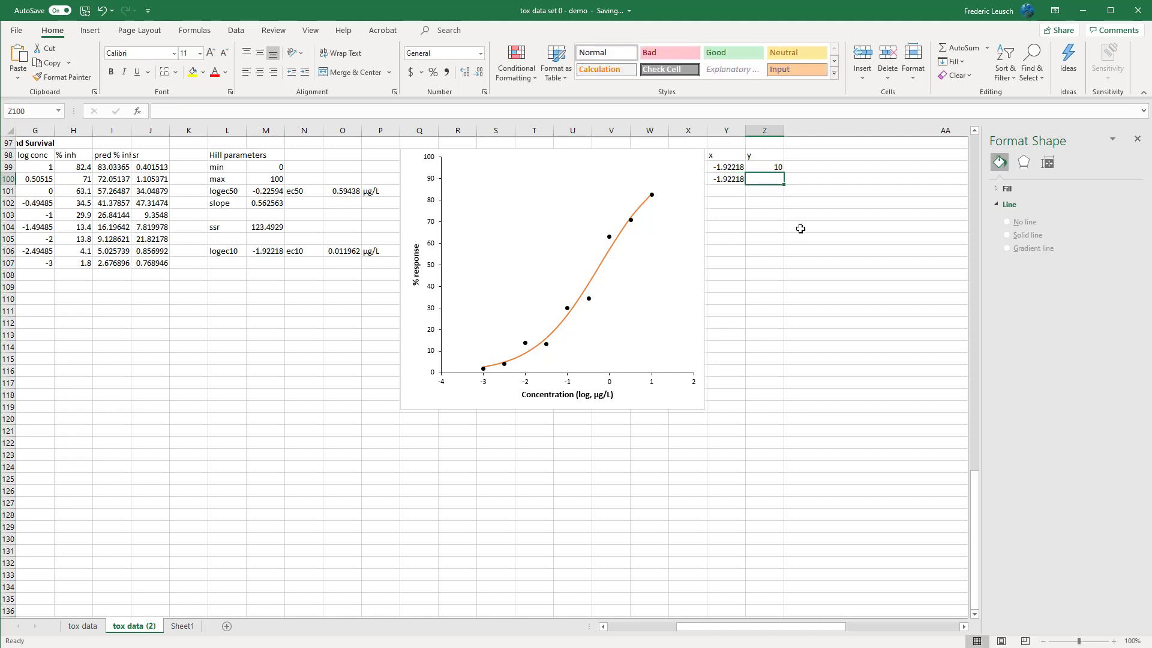
pyautogui.write('0')
pyautogui.press('Return')
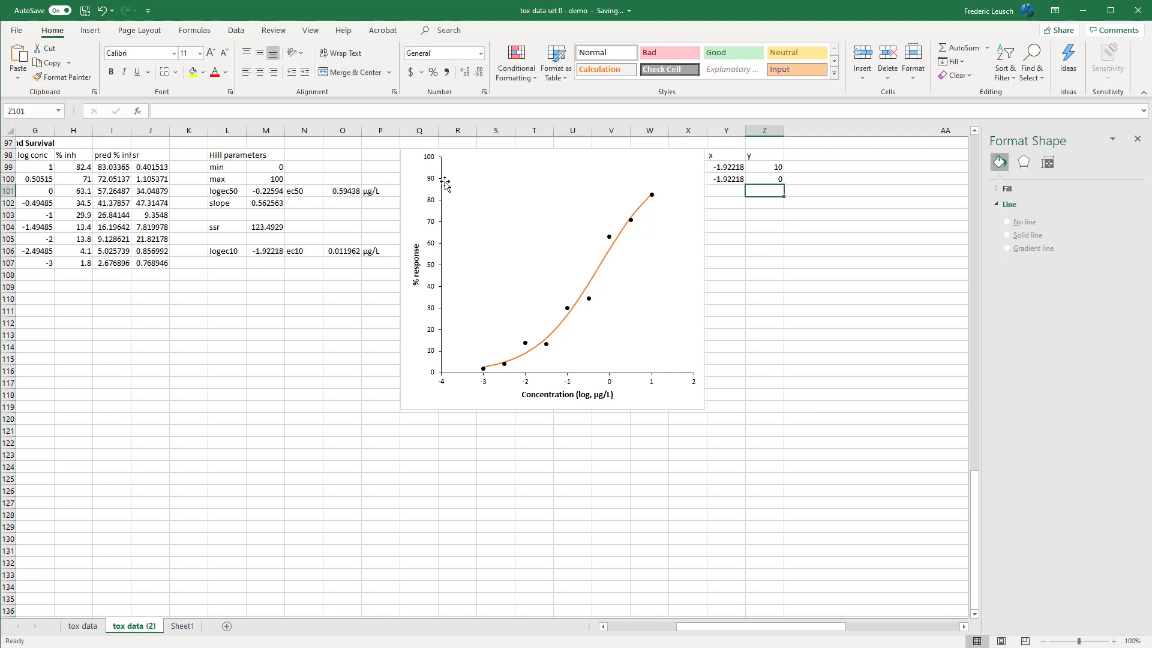
# Add a new data series to the dose-response chart with X values Y99:Y100 and Y values Z99:Z100
pyautogui.rightClick(413, 179)
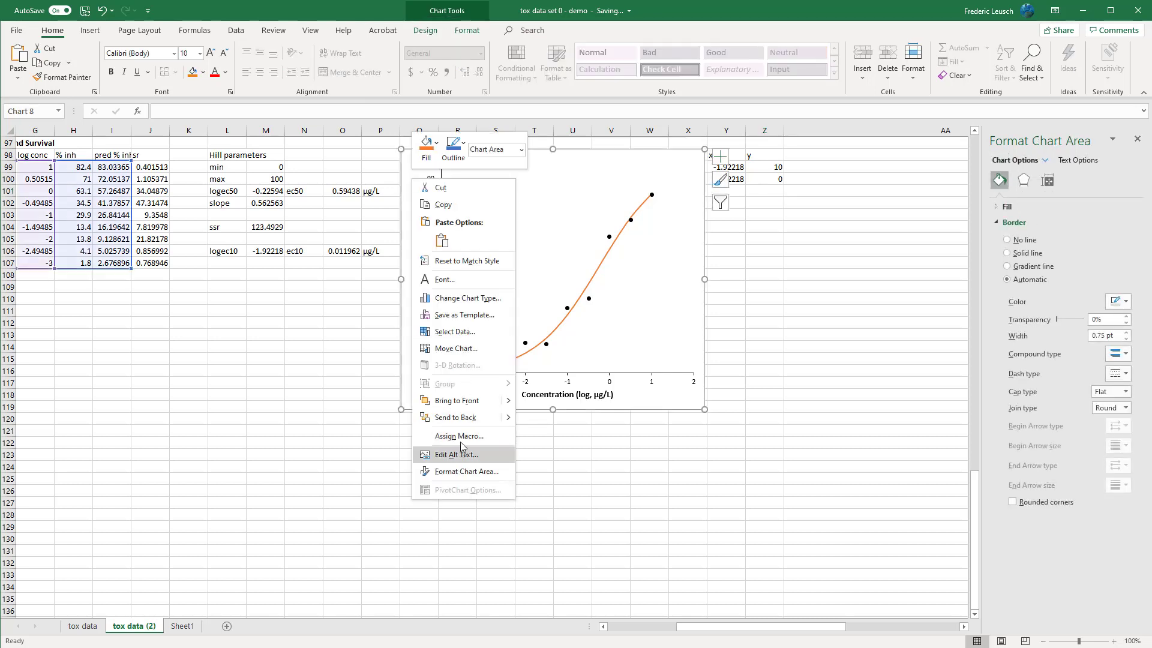
pyautogui.click(454, 331)
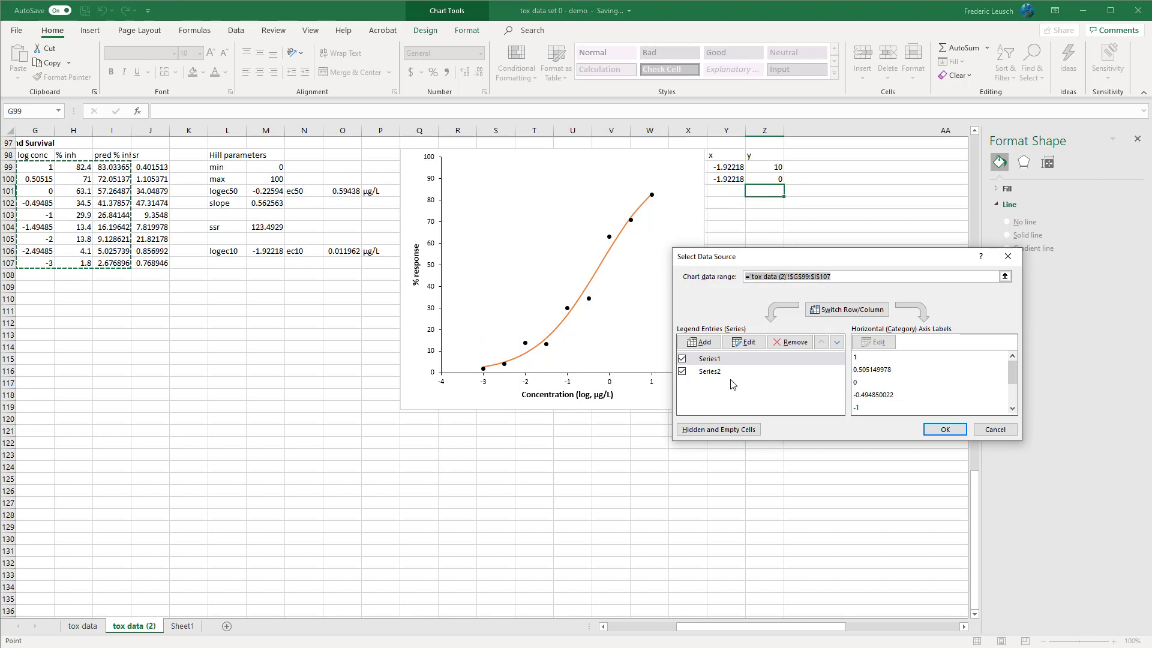
pyautogui.click(699, 342)
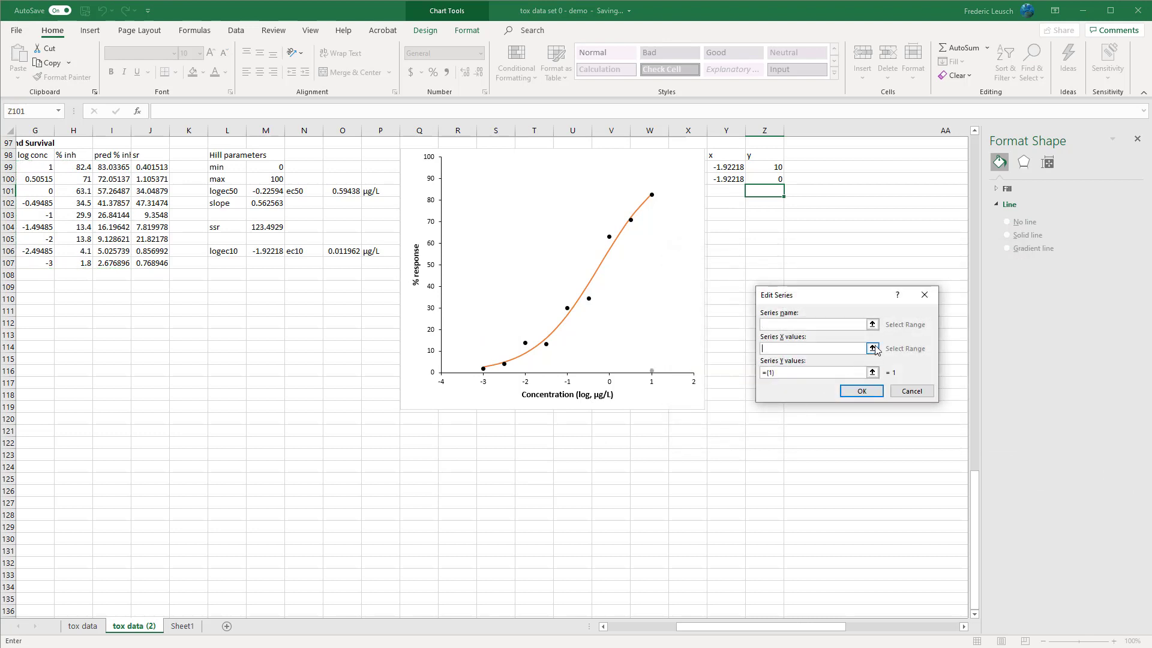
pyautogui.click(872, 348)
pyautogui.moveTo(726, 167); pyautogui.dragTo(784, 184)
pyautogui.click(927, 315)
pyautogui.click(880, 379)
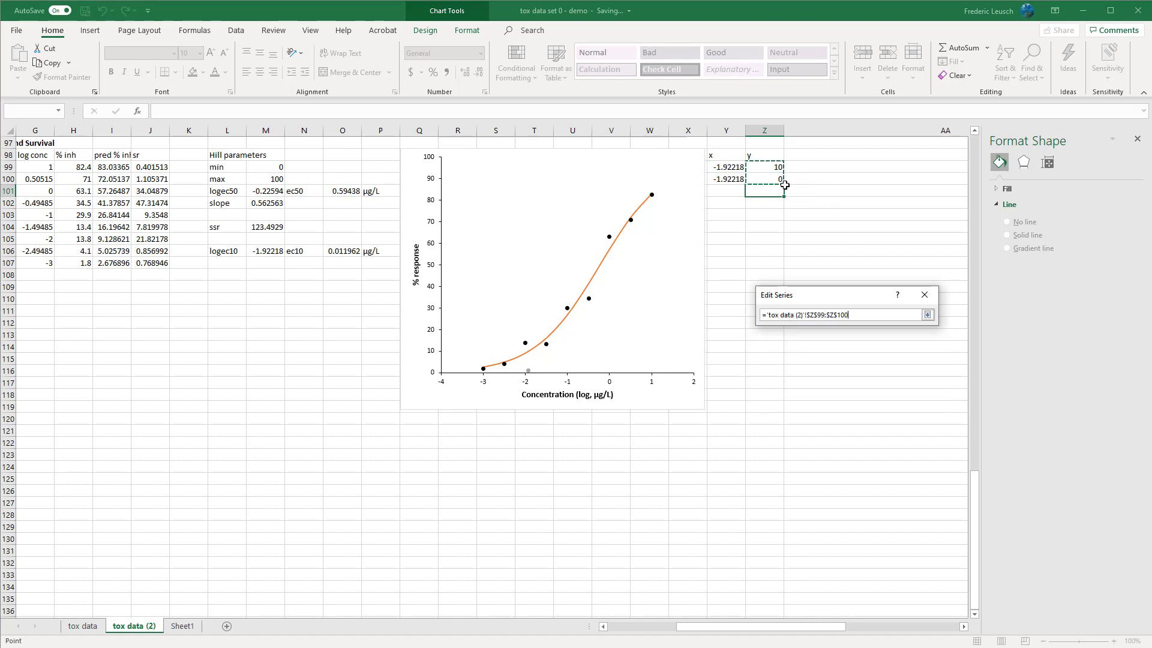
pyautogui.click(927, 315)
pyautogui.click(870, 390)
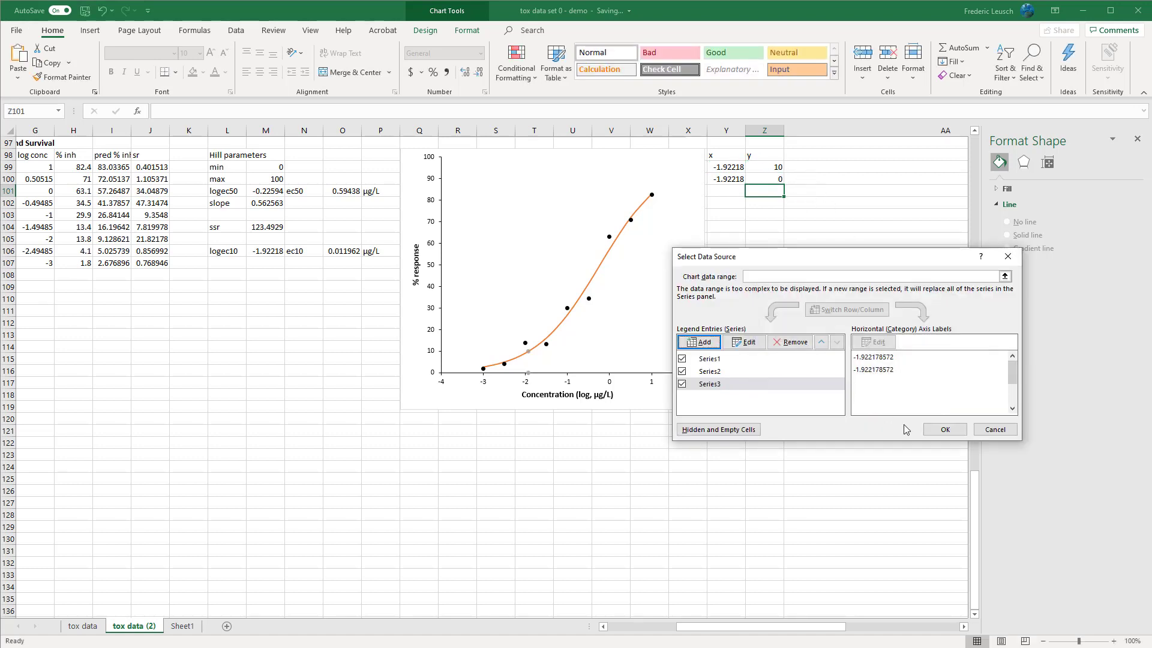
pyautogui.click(945, 429)
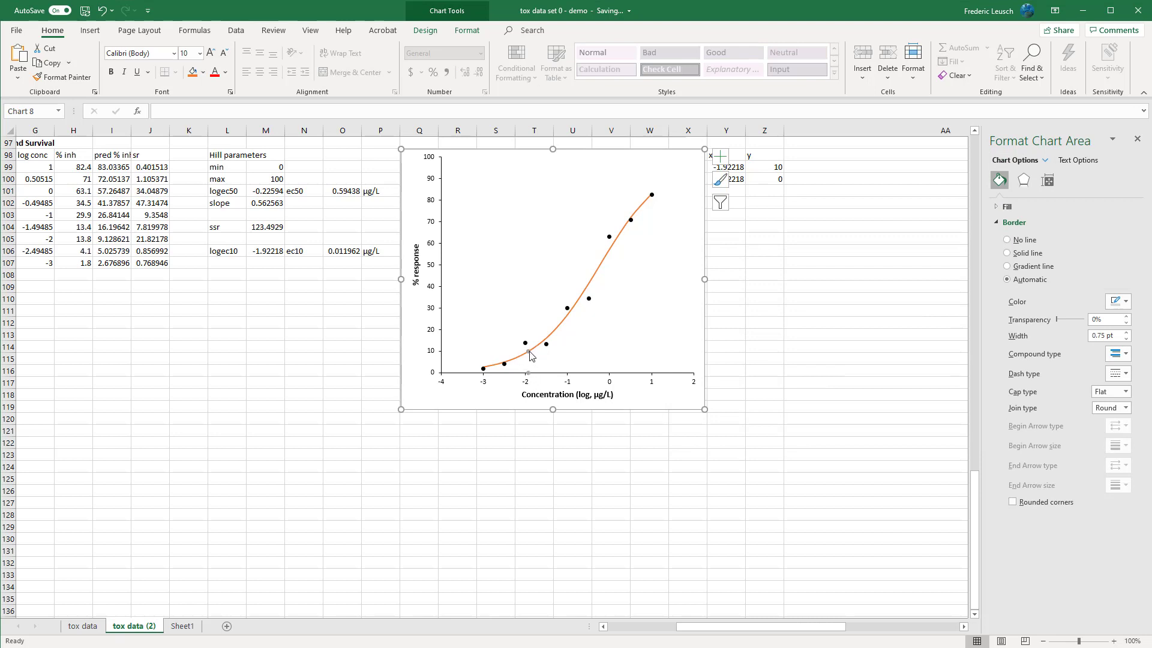
# Set the marker option of the new two-point chart series to None
pyautogui.click(529, 354)
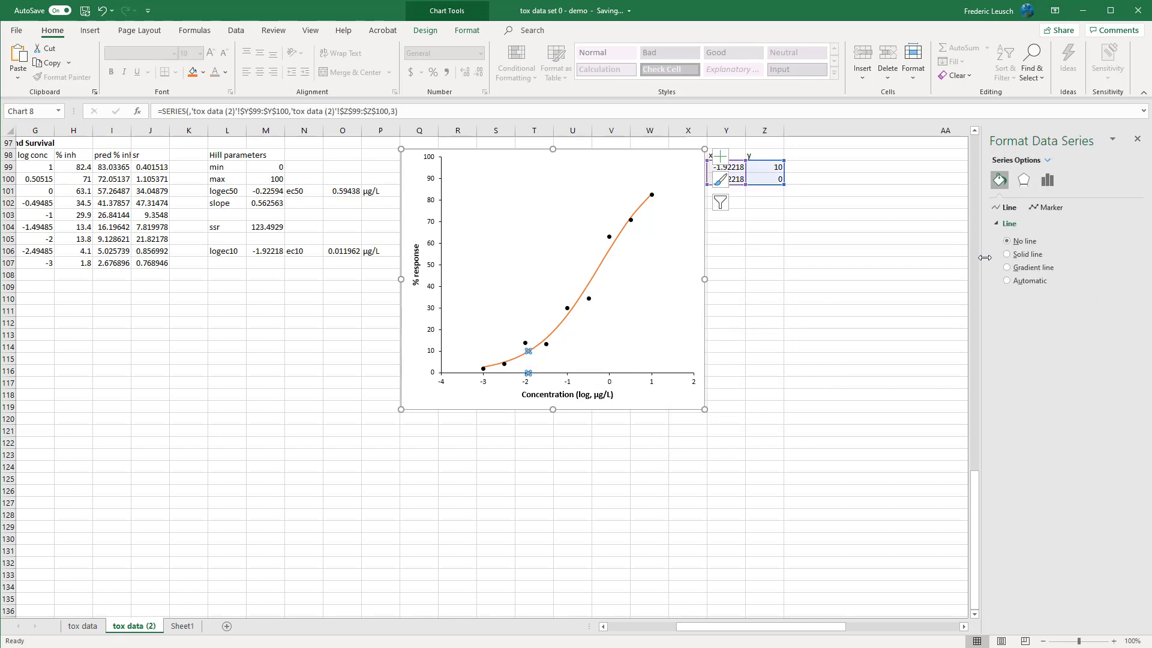
pyautogui.click(1049, 206)
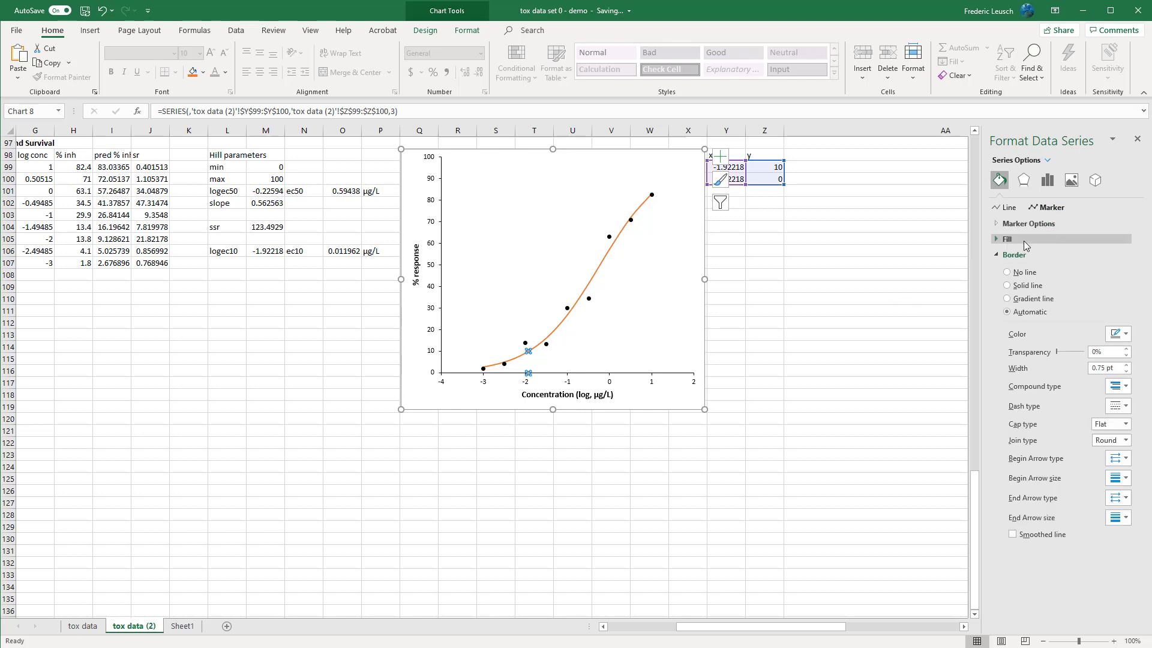
pyautogui.click(1015, 223)
pyautogui.click(1008, 254)
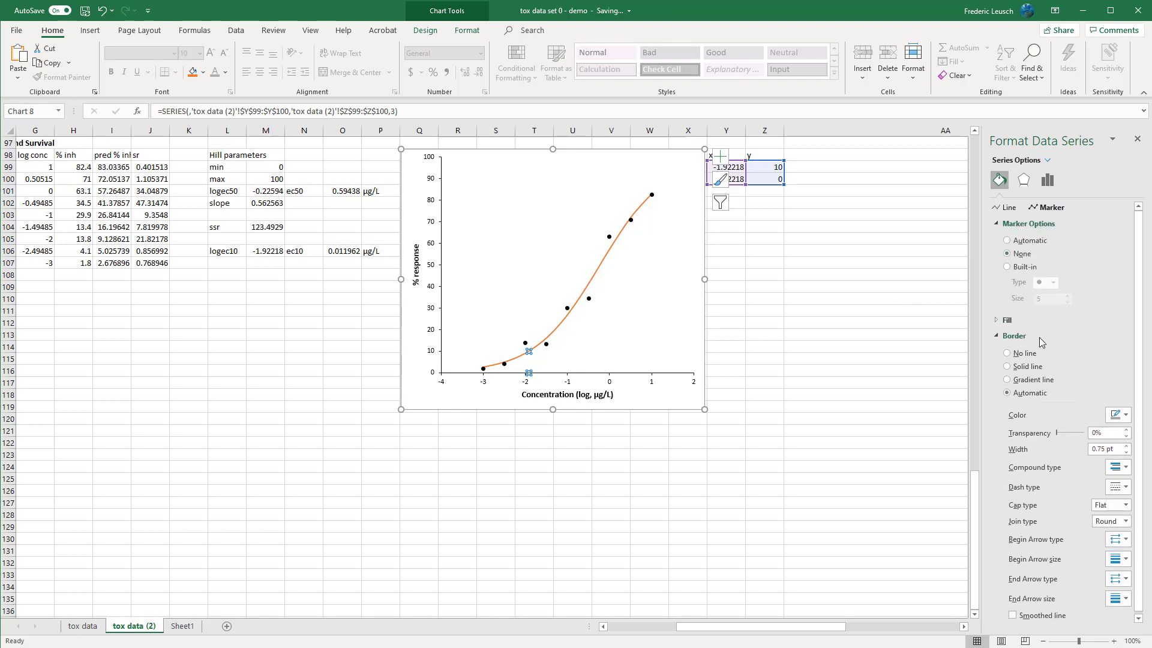
# Format the two-point series as a solid-fill black line, 1 pt wide, with a dotted dash type
pyautogui.click(1007, 208)
pyautogui.click(1030, 256)
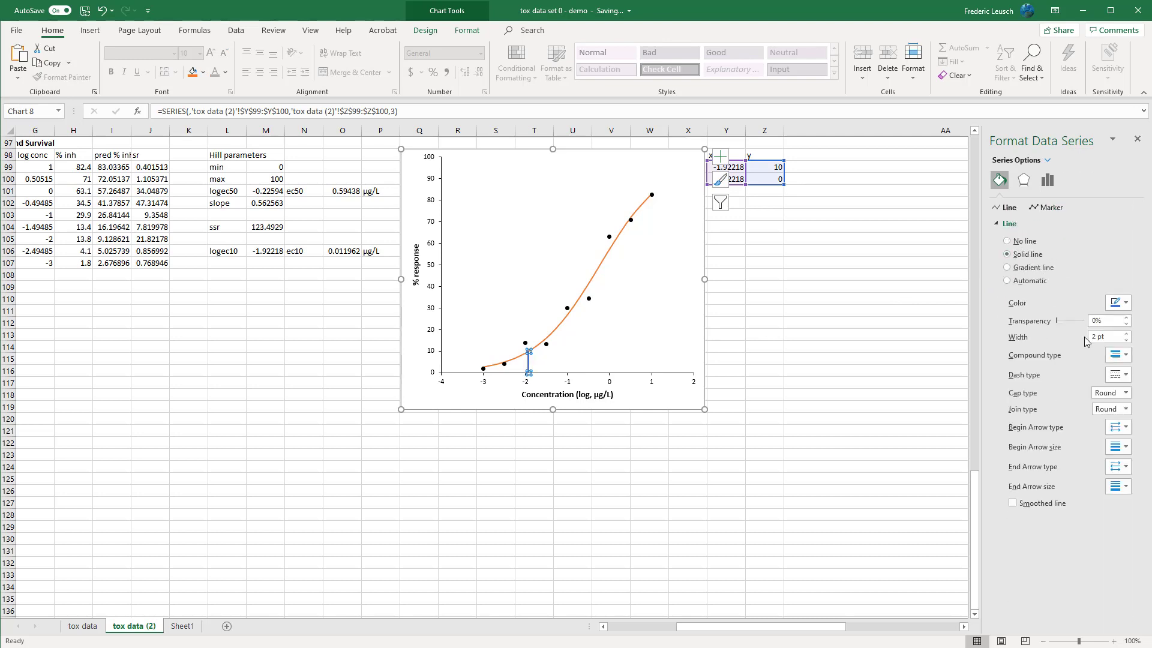
pyautogui.click(1127, 305)
pyautogui.click(1121, 335)
pyautogui.click(1126, 341)
pyautogui.click(1125, 342)
pyautogui.click(1118, 375)
pyautogui.click(1130, 419)
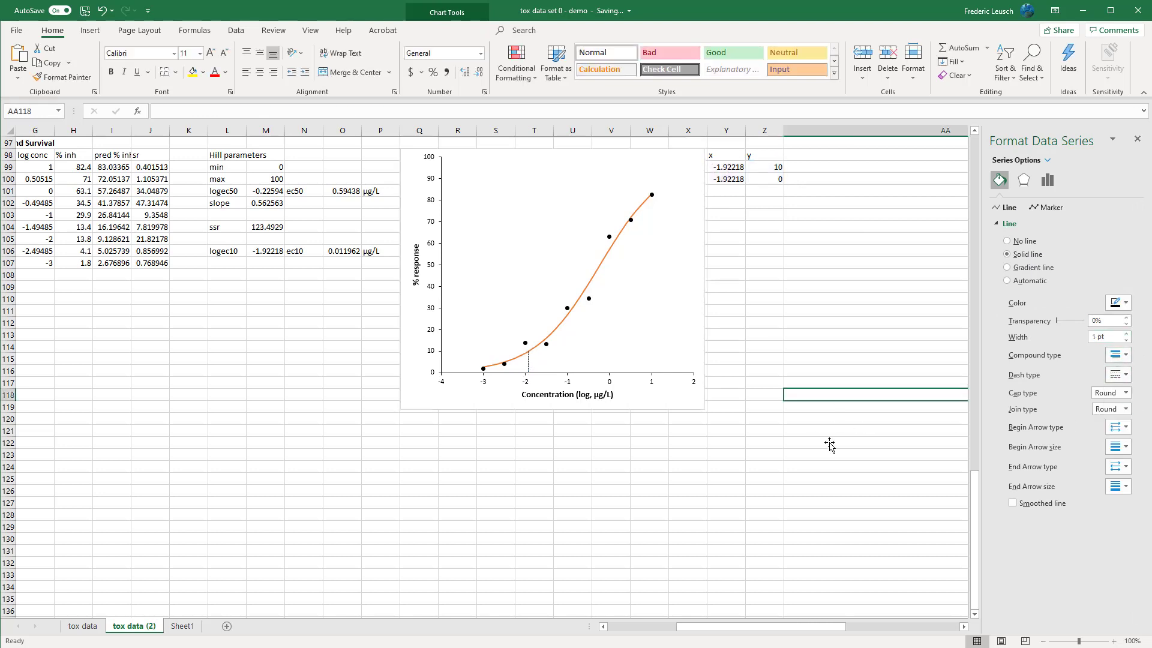
pyautogui.click(834, 396)
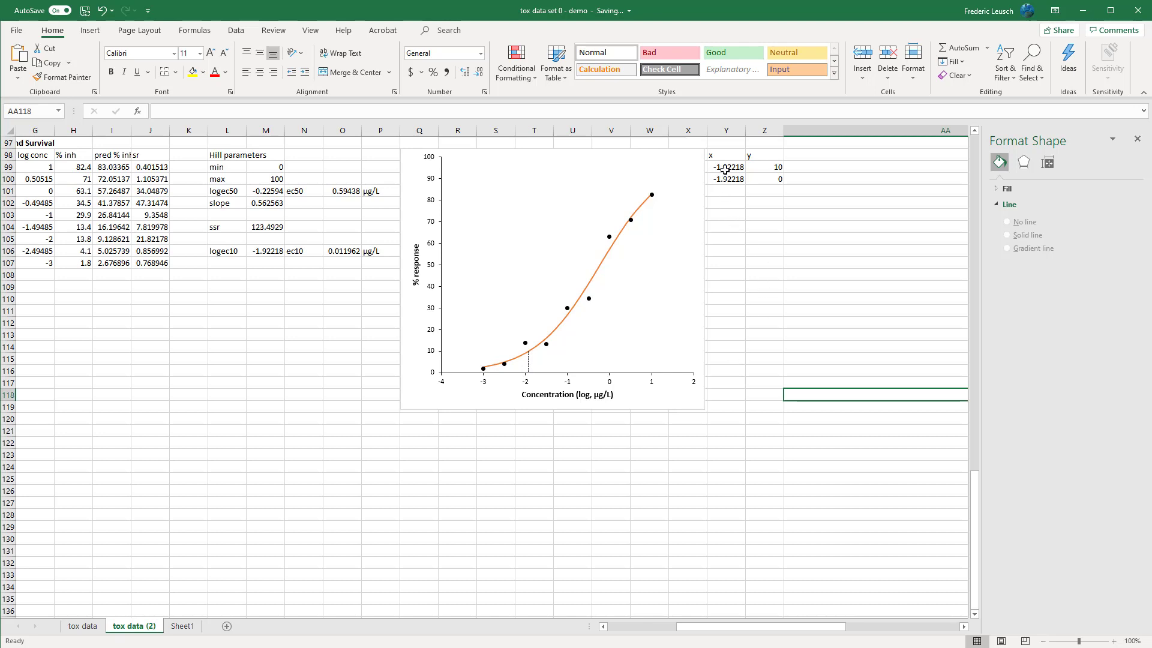
# Move the point values in Y99:Z100 down one row and enter x 0 and y 10 in row 99
pyautogui.moveTo(725, 169); pyautogui.dragTo(756, 199)
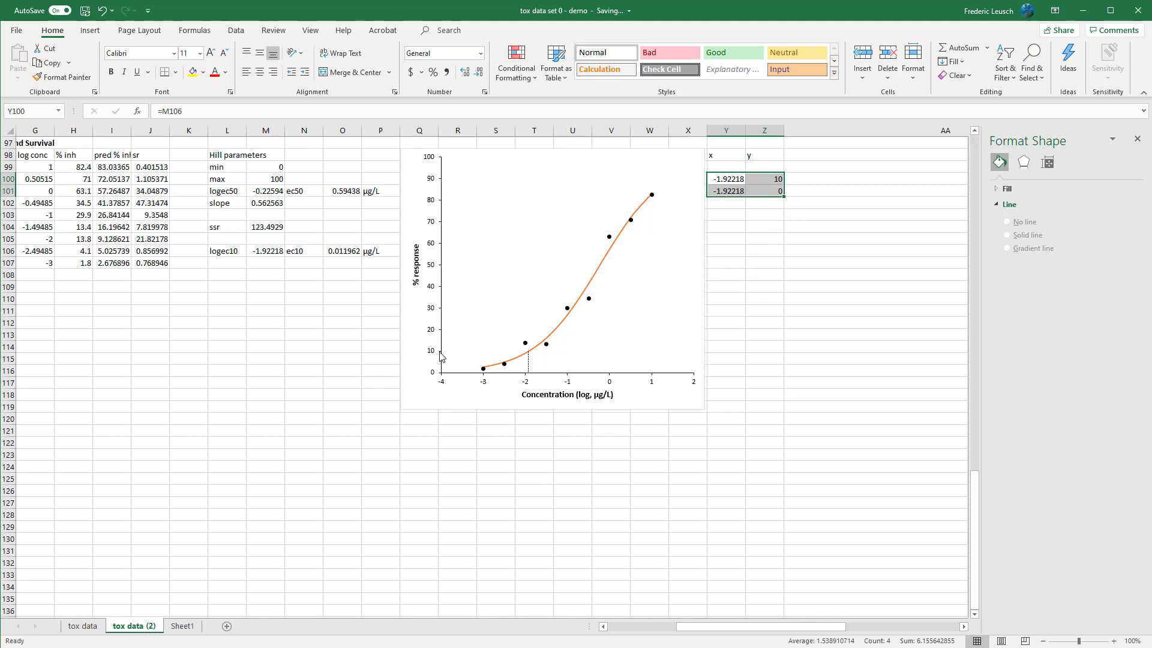
pyautogui.click(714, 168)
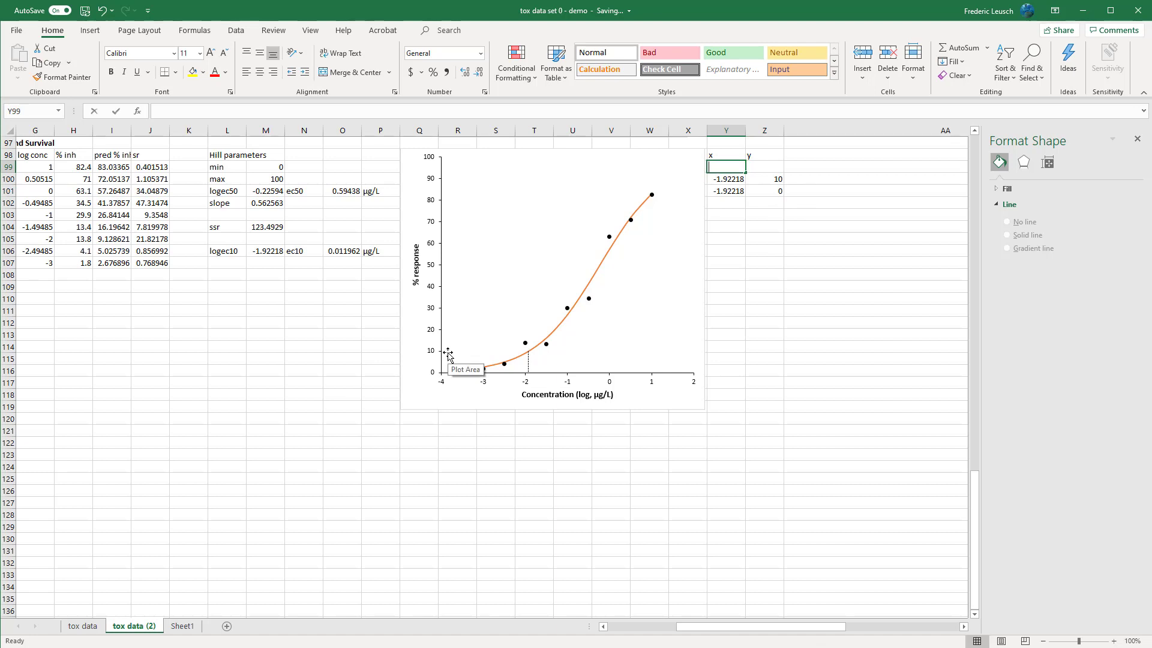
pyautogui.write('0')
pyautogui.press('Right')
pyautogui.write('10')
pyautogui.press('Return')
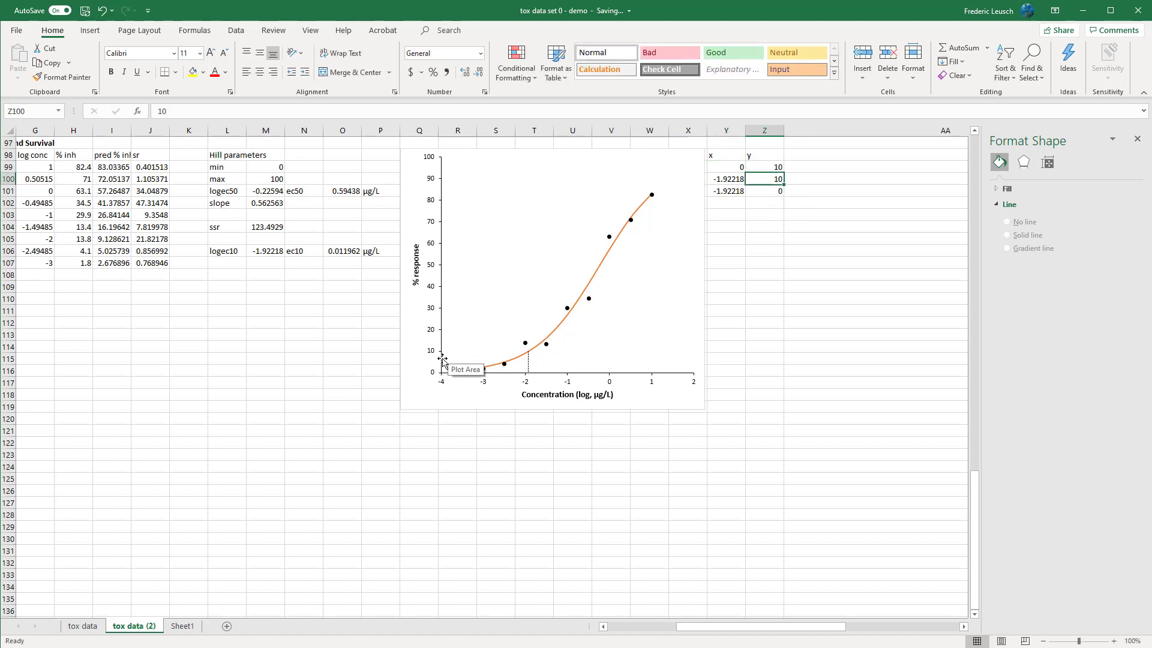
# Edit the dotted reference series in the dose-response chart so its X values cover Y99:Y101
pyautogui.rightClick(528, 358)
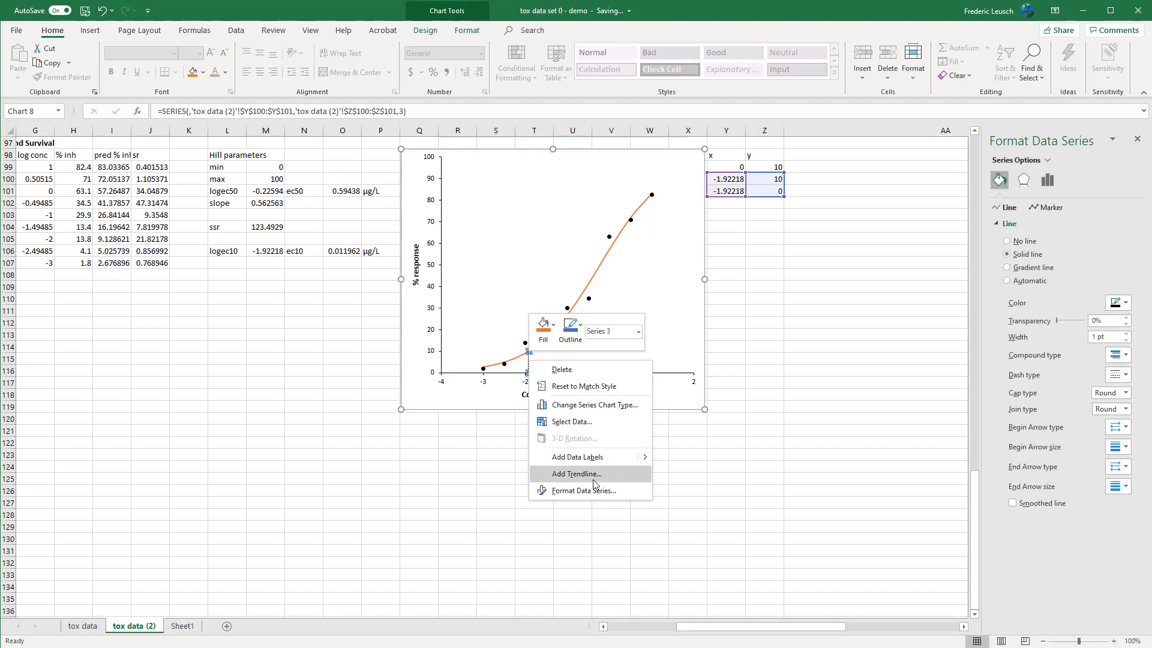
pyautogui.click(584, 491)
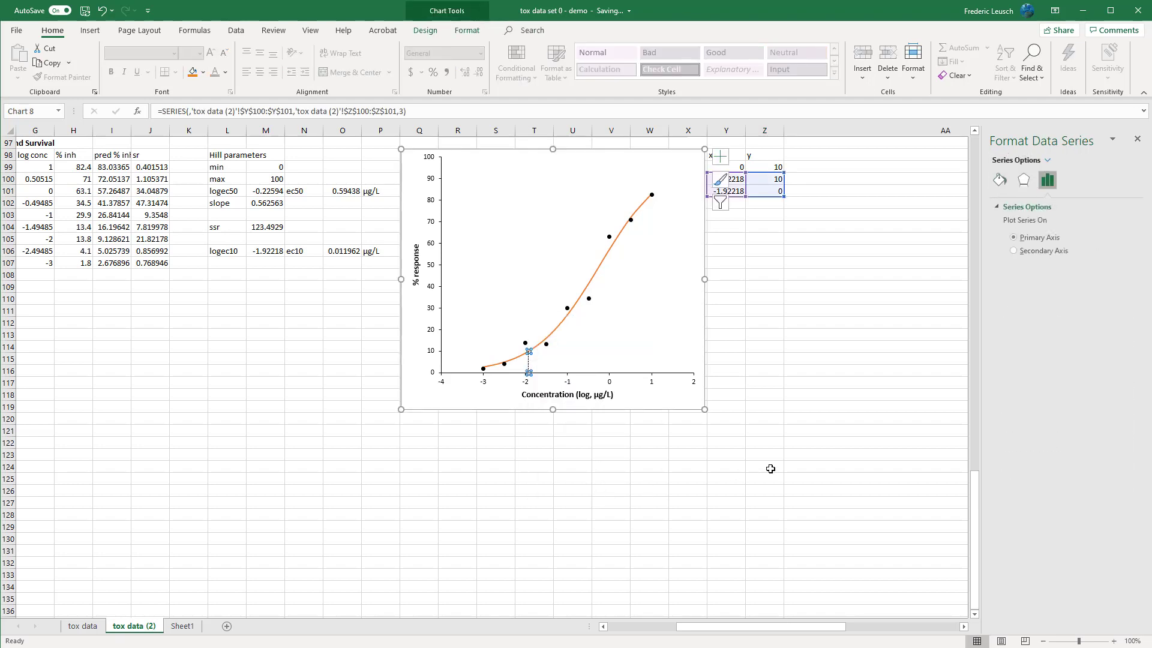
pyautogui.click(426, 30)
pyautogui.click(611, 62)
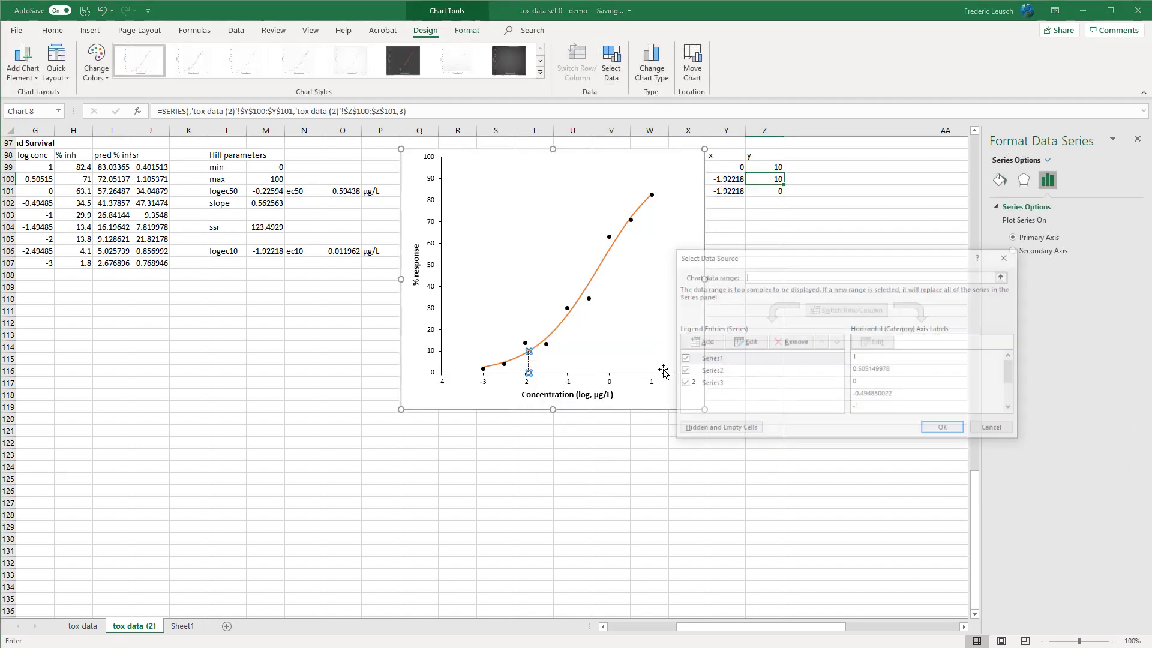
pyautogui.click(725, 384)
pyautogui.click(745, 343)
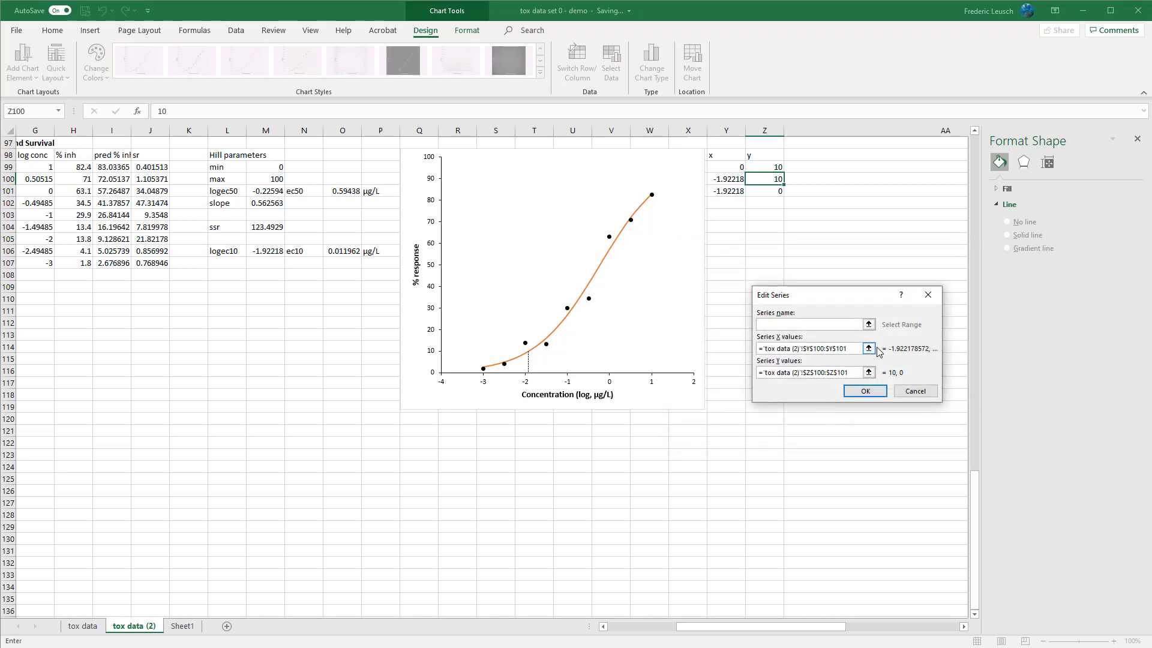
pyautogui.click(873, 348)
pyautogui.moveTo(729, 167); pyautogui.dragTo(729, 190)
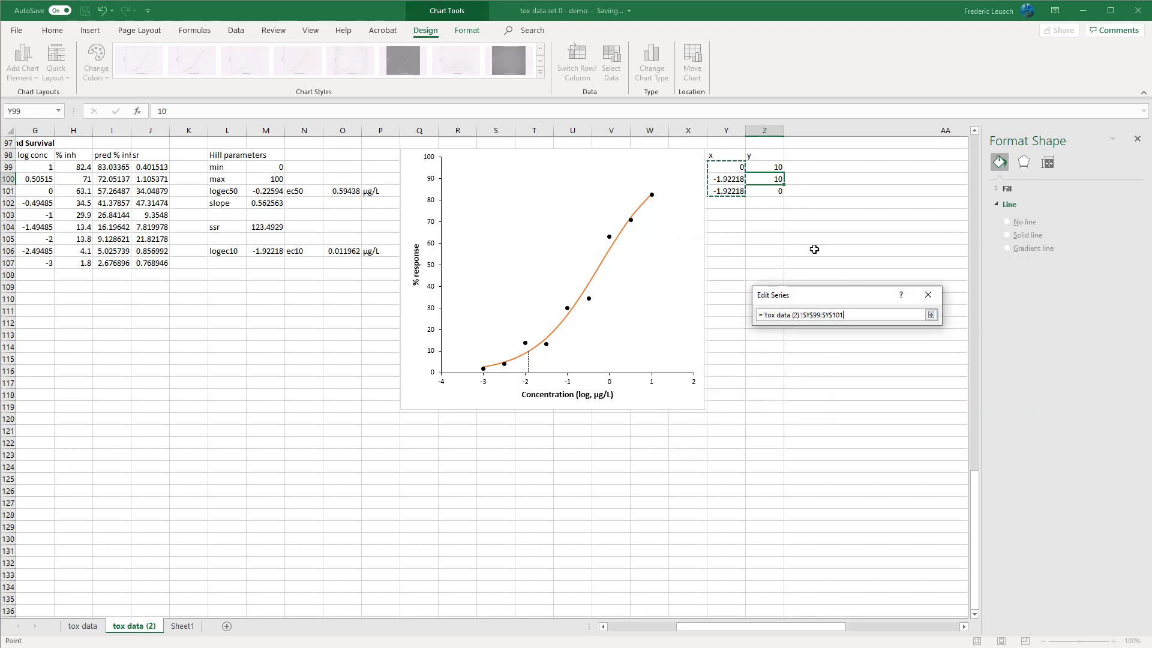
pyautogui.click(932, 316)
# Extend the dotted series' Y values to Z99:Z101 and apply the data source changes
pyautogui.click(877, 376)
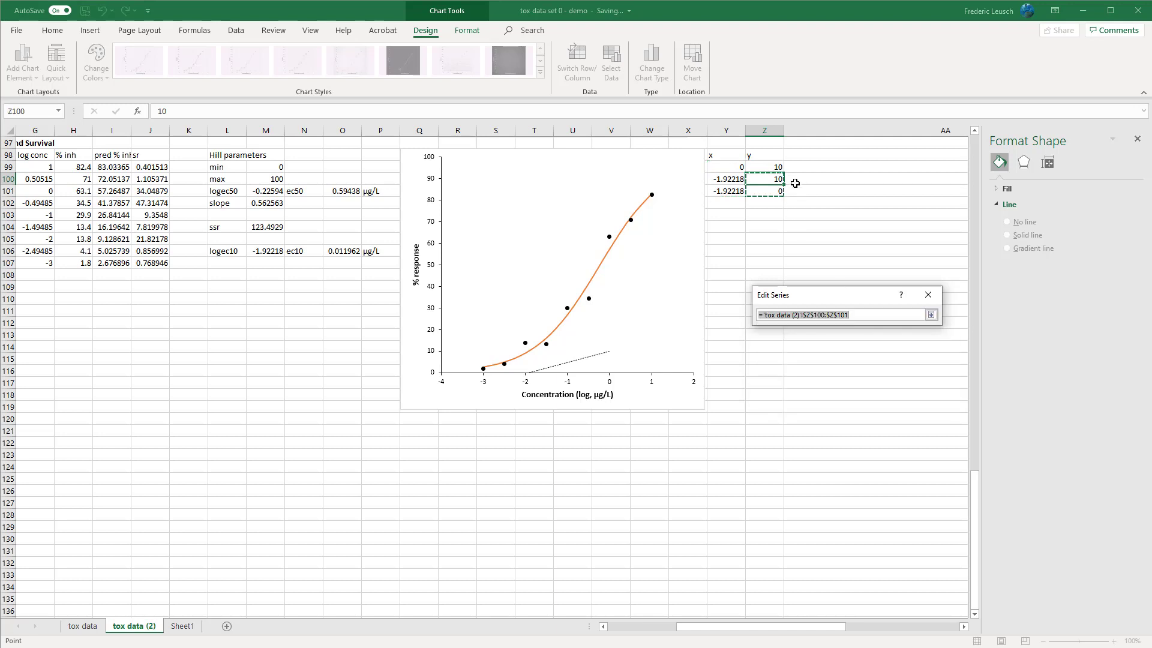
pyautogui.moveTo(774, 191); pyautogui.dragTo(775, 166)
pyautogui.click(932, 315)
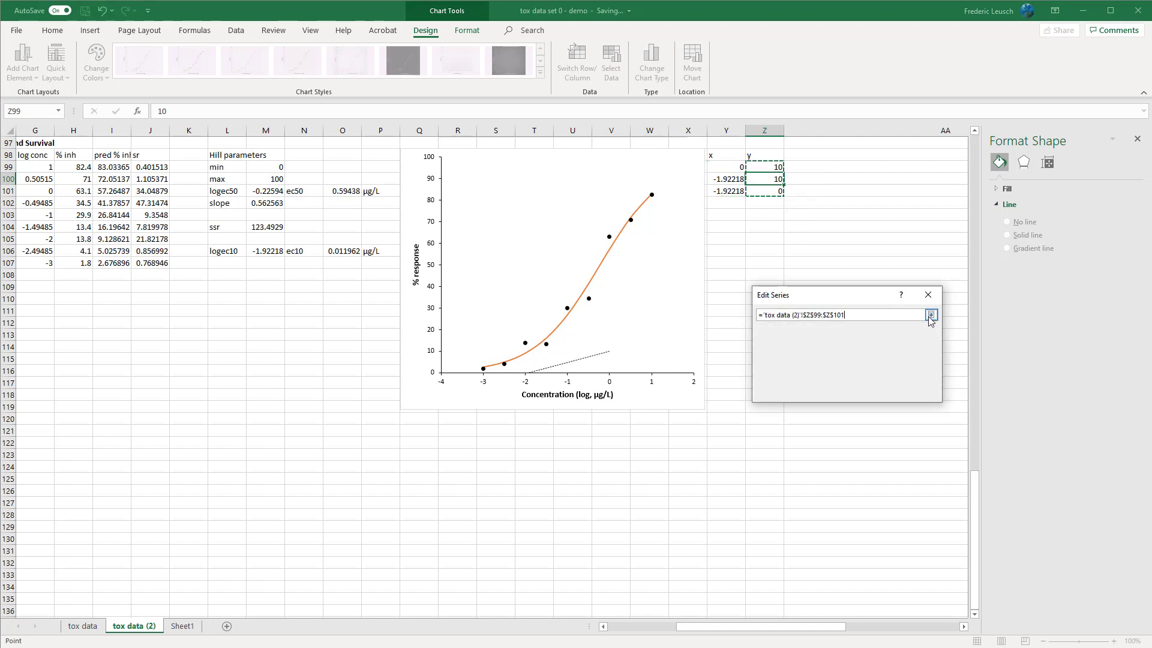
pyautogui.click(865, 391)
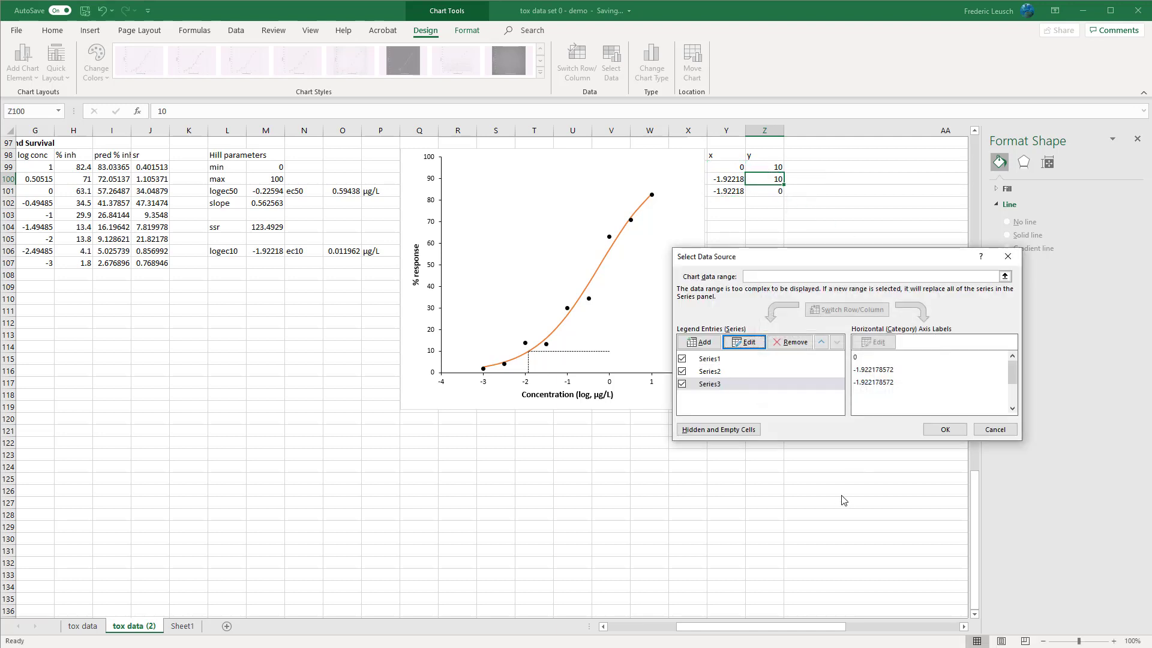
pyautogui.click(939, 432)
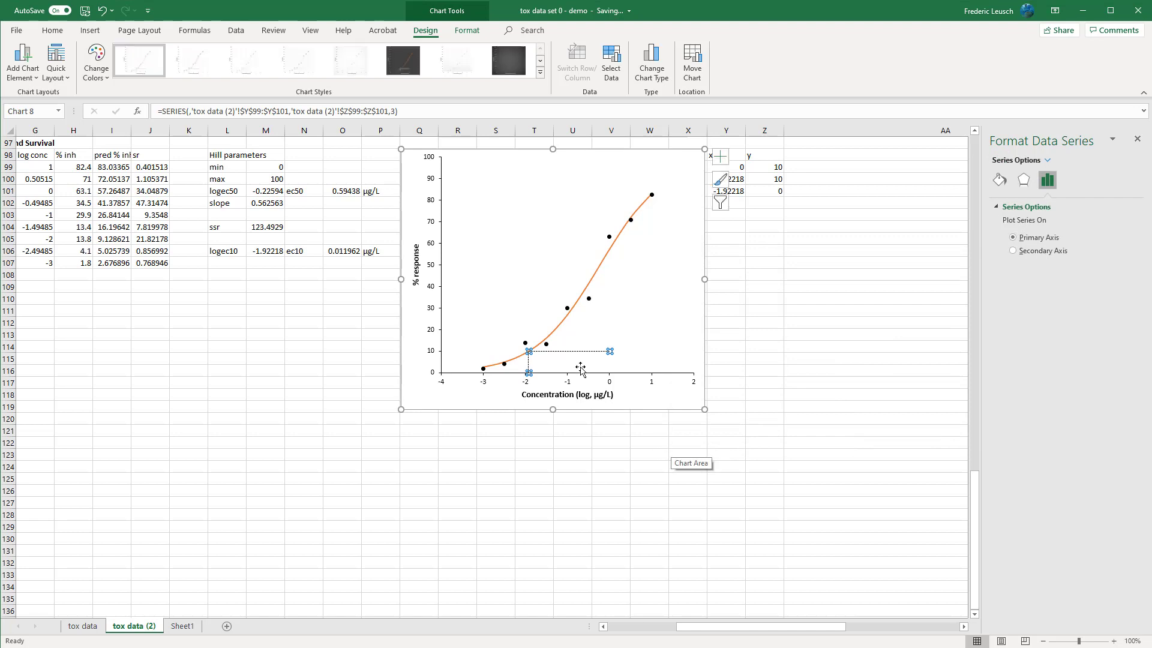
pyautogui.click(651, 478)
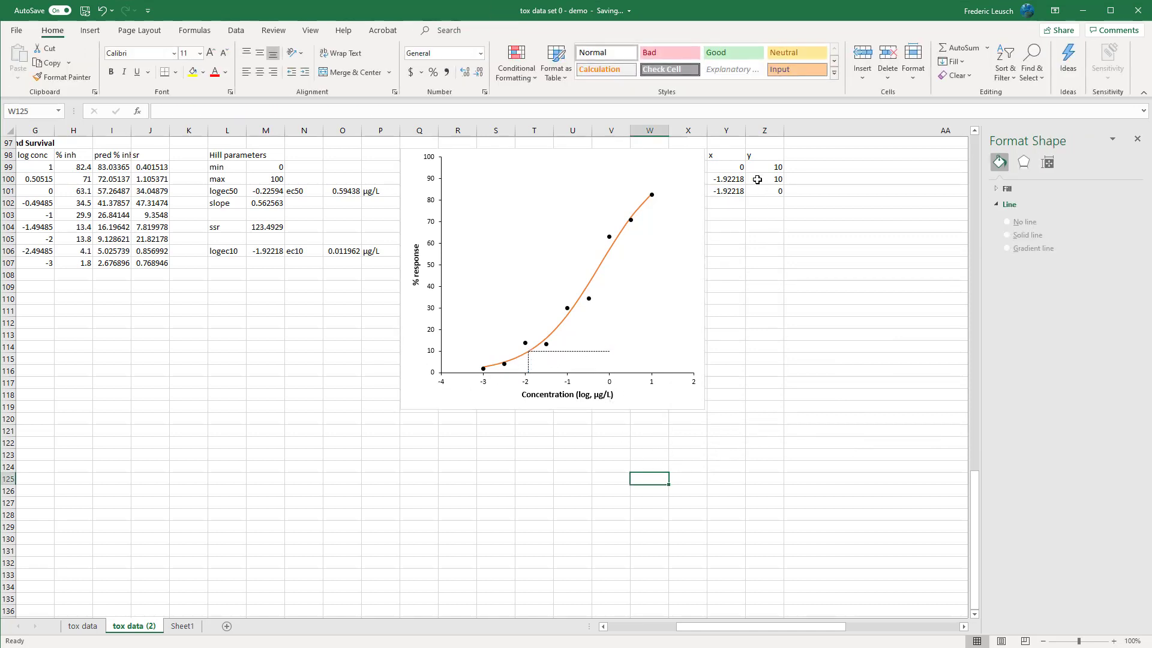
# Set the x value of the reference line's first point in Y99 to -4
pyautogui.click(735, 157)
pyautogui.click(739, 178)
pyautogui.press('Up')
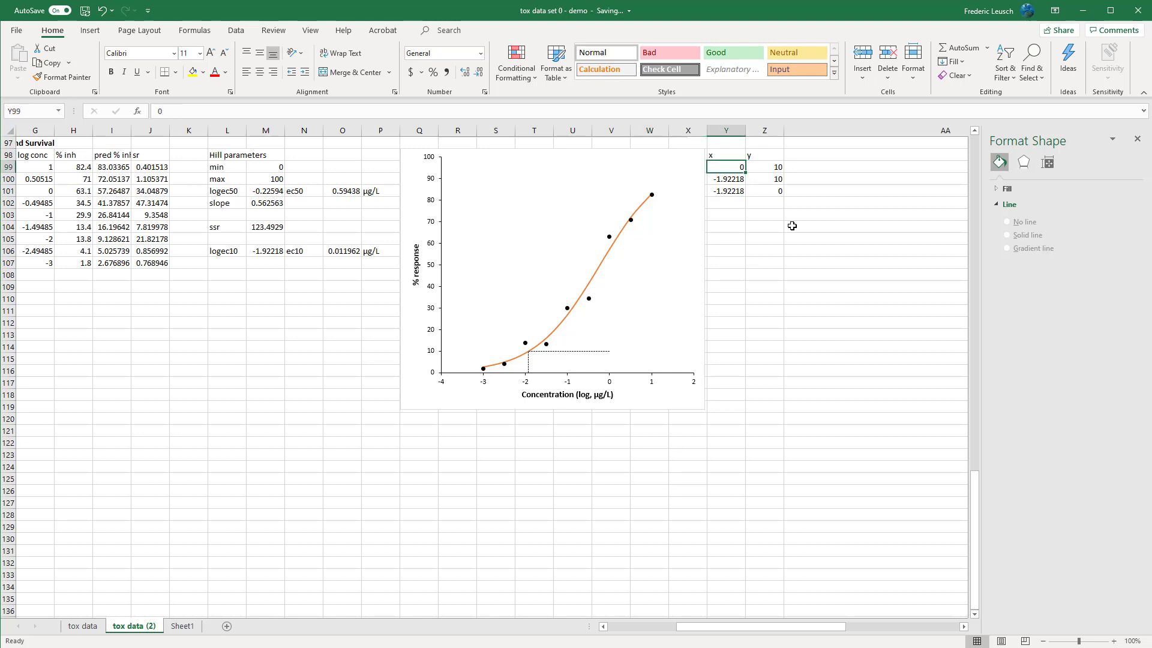
pyautogui.write('-4')
pyautogui.press('Return')
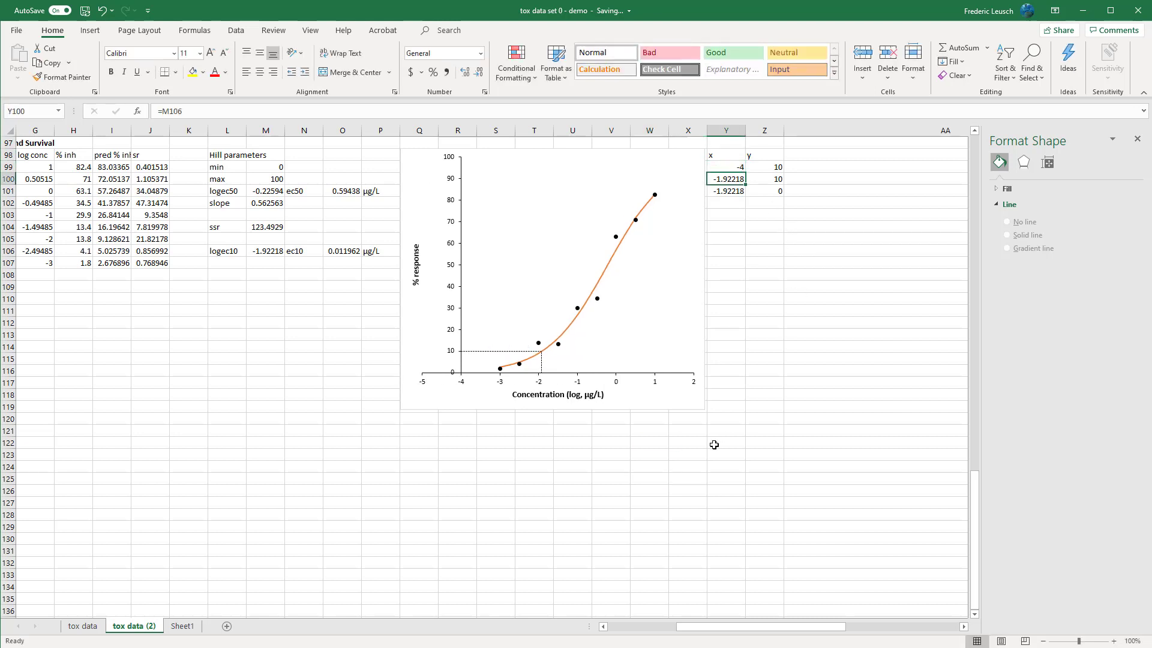
# Set the minimum bound of the chart's horizontal concentration axis to -4
pyautogui.rightClick(540, 385)
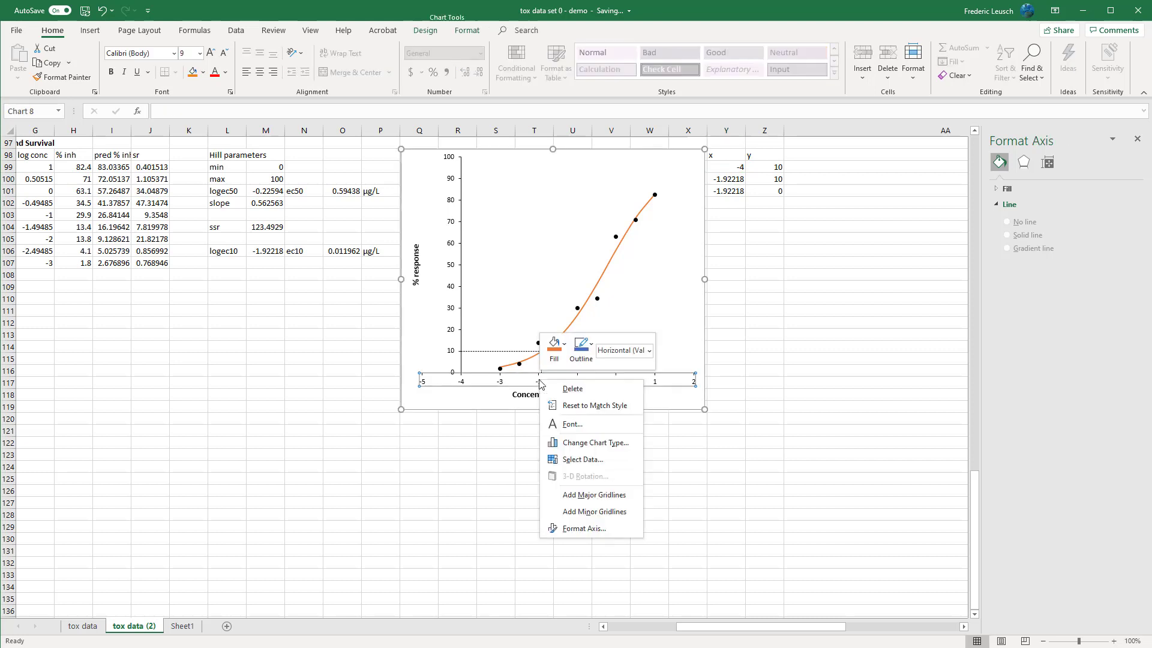
pyautogui.click(585, 528)
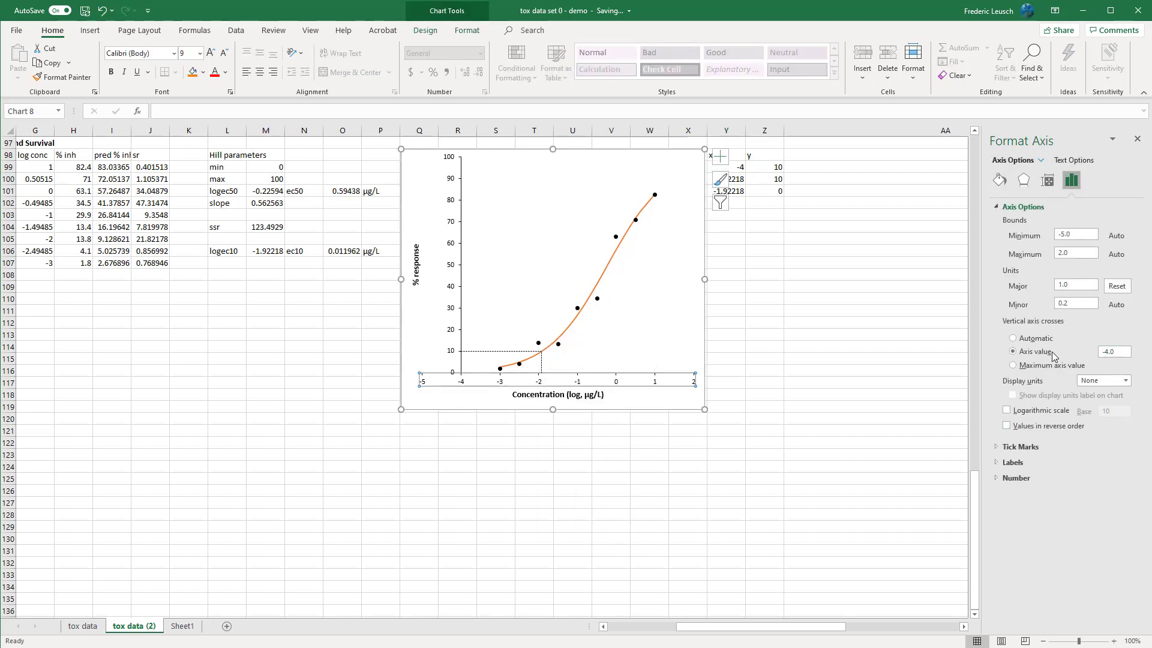
pyautogui.click(1028, 234)
pyautogui.write('-')
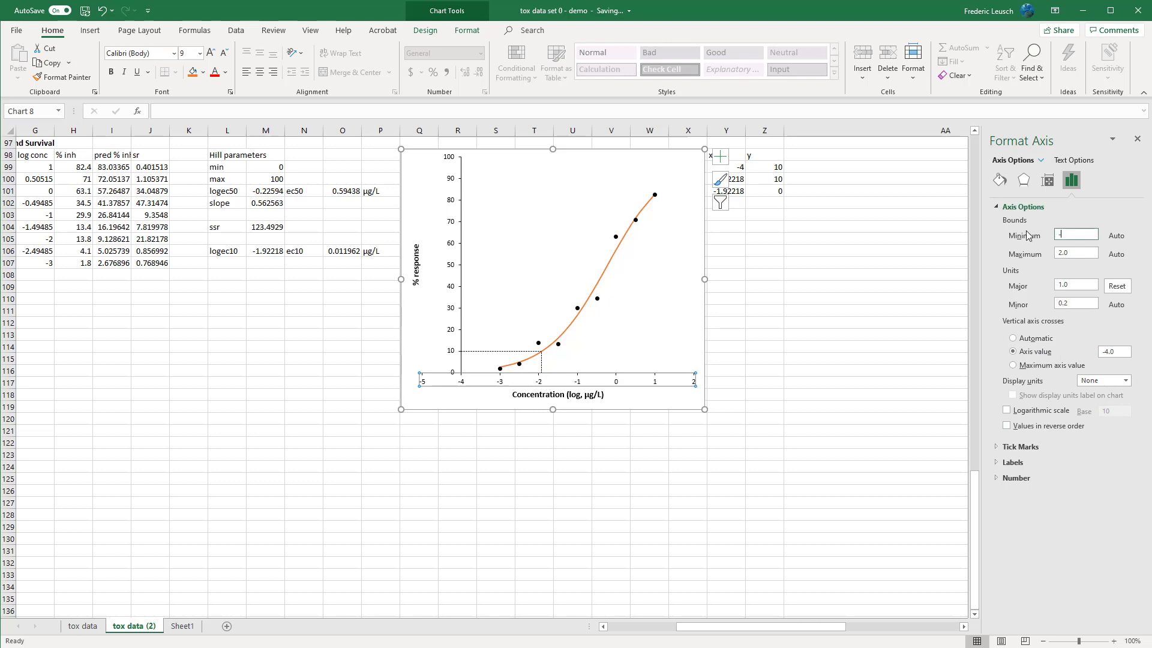
pyautogui.write('4')
pyautogui.press('Return')
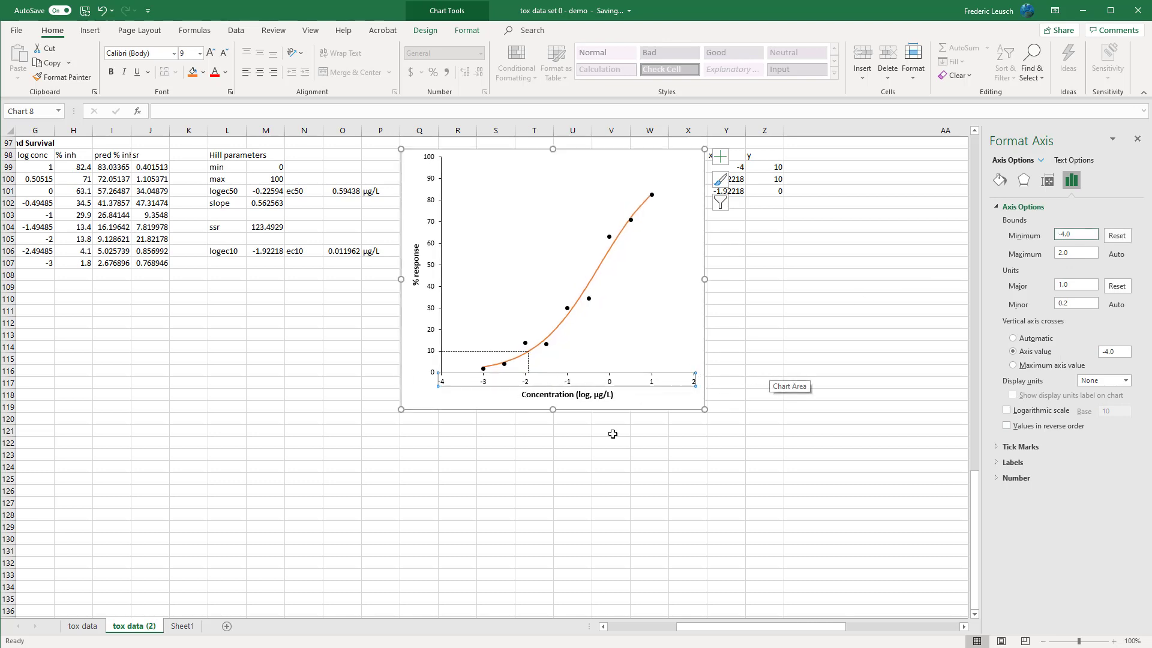
pyautogui.click(742, 441)
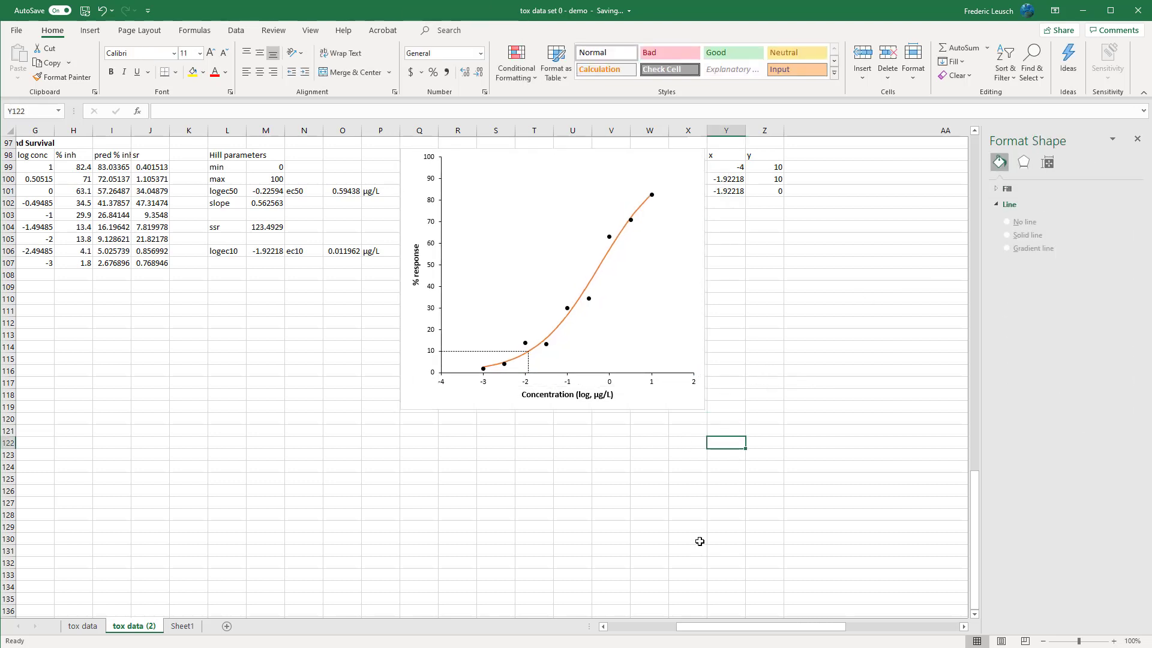
# Clear the x and y values of the first reference point in Y99:Z99
pyautogui.moveTo(735, 168); pyautogui.dragTo(771, 168)
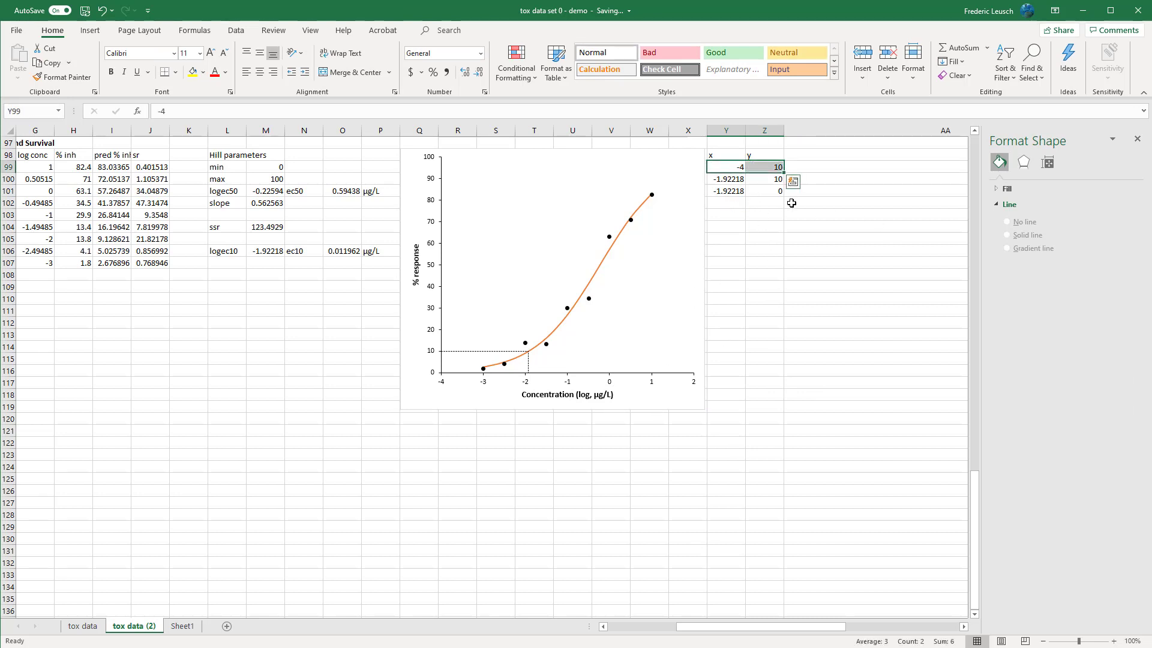
pyautogui.press('Delete')
pyautogui.click(751, 405)
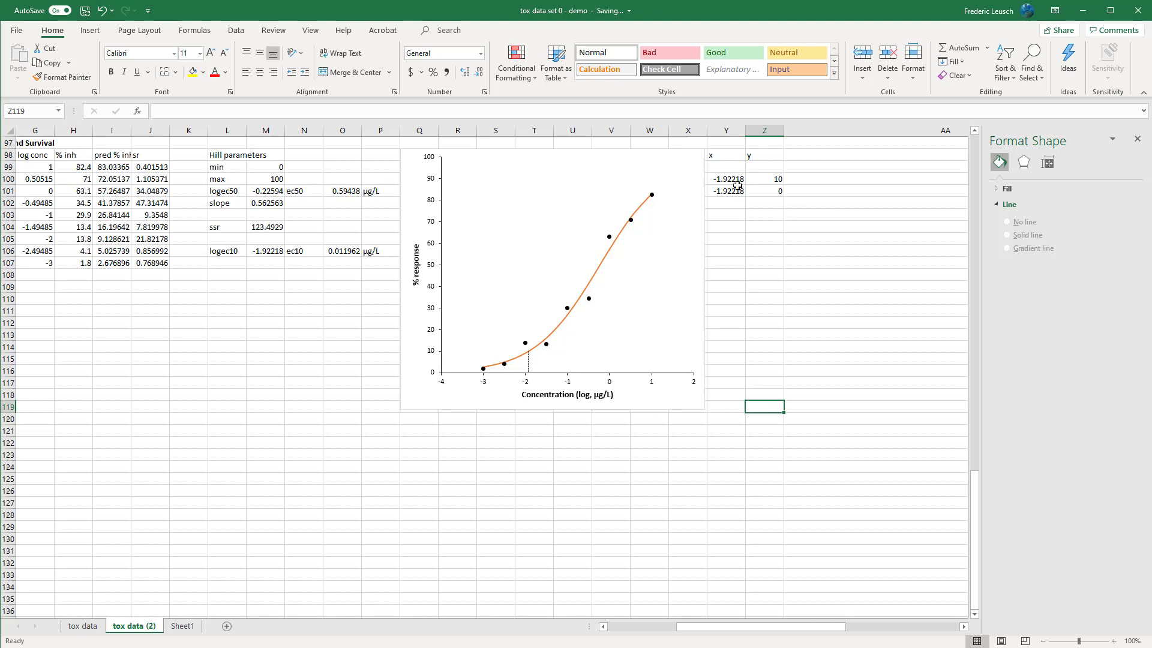